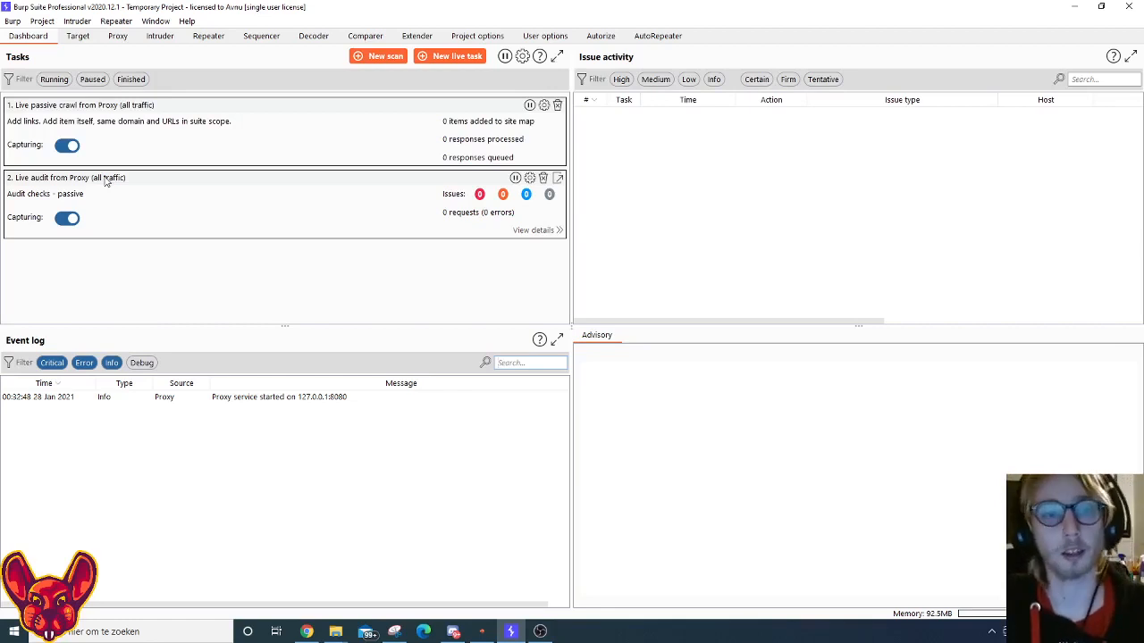
Open the juiceshop.com include rule in the target scope, review its host setting and accept the rule unchanged.
click(78, 36)
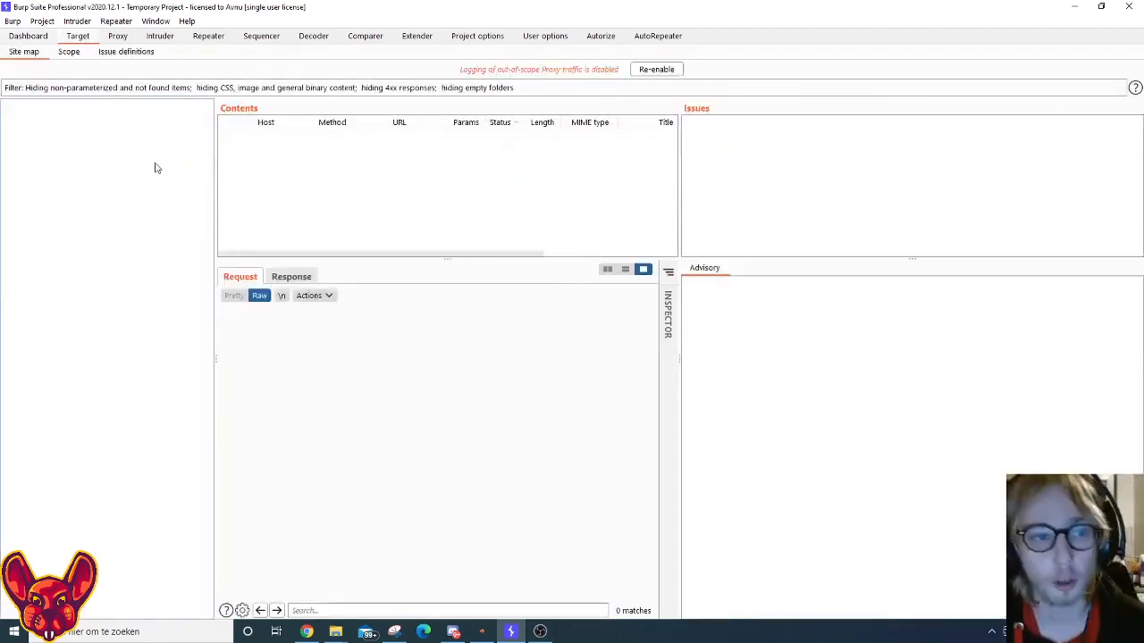
click(80, 52)
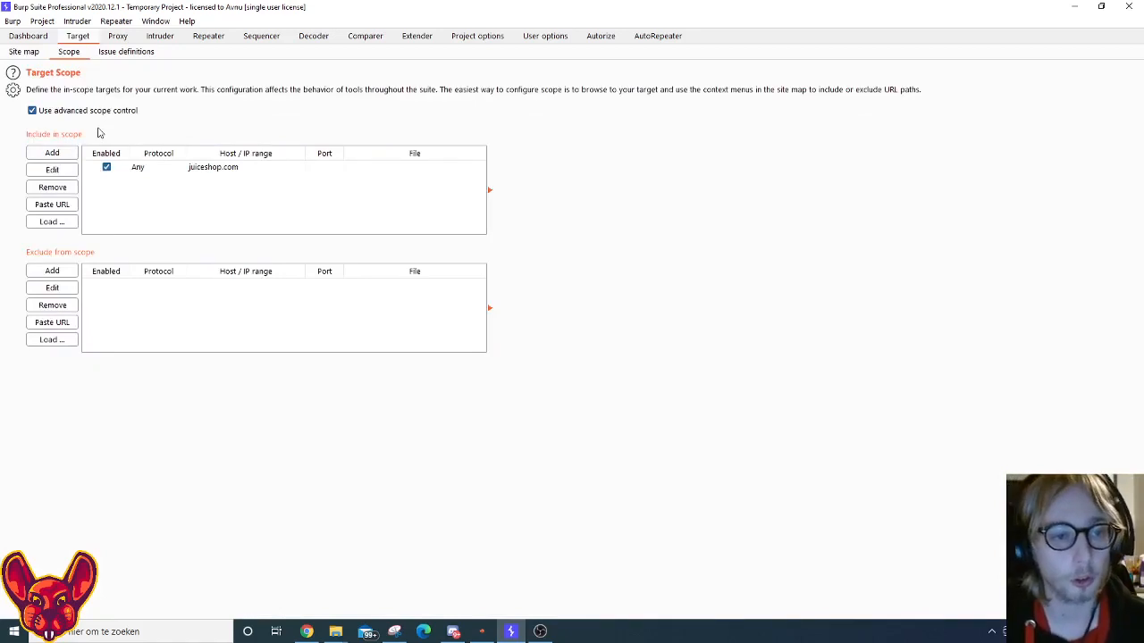
click(156, 168)
click(70, 174)
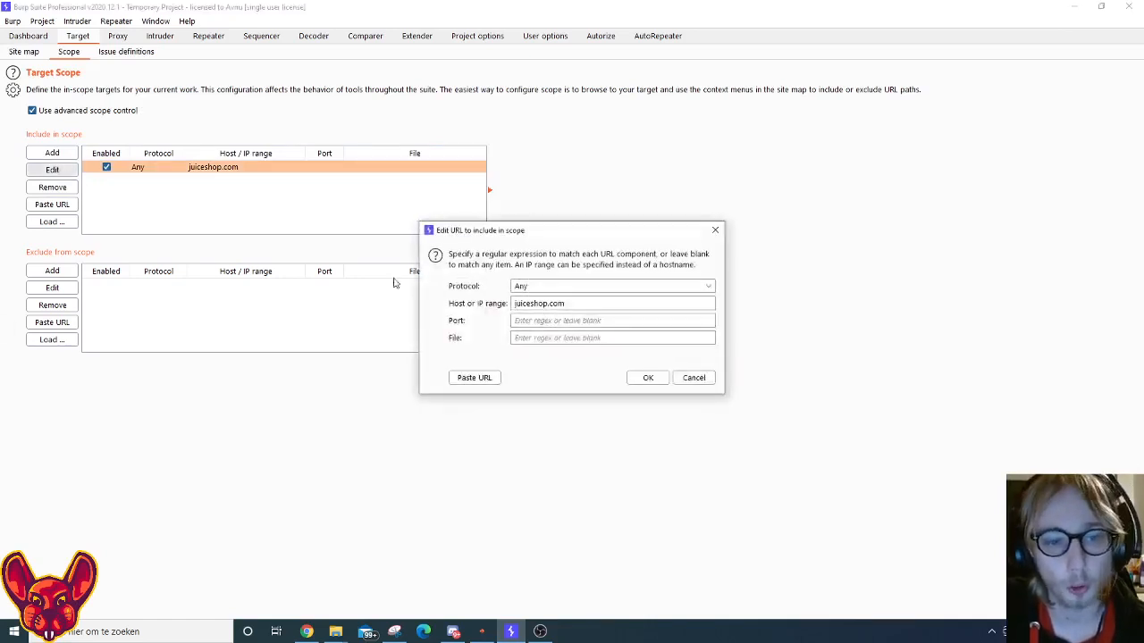
click(587, 305)
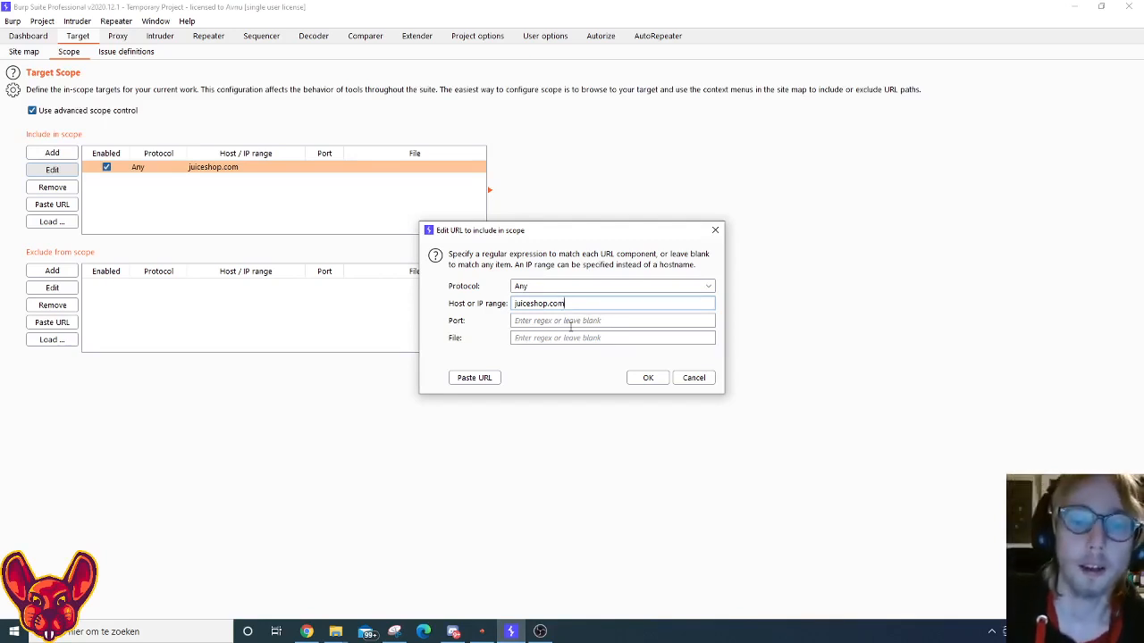
click(649, 378)
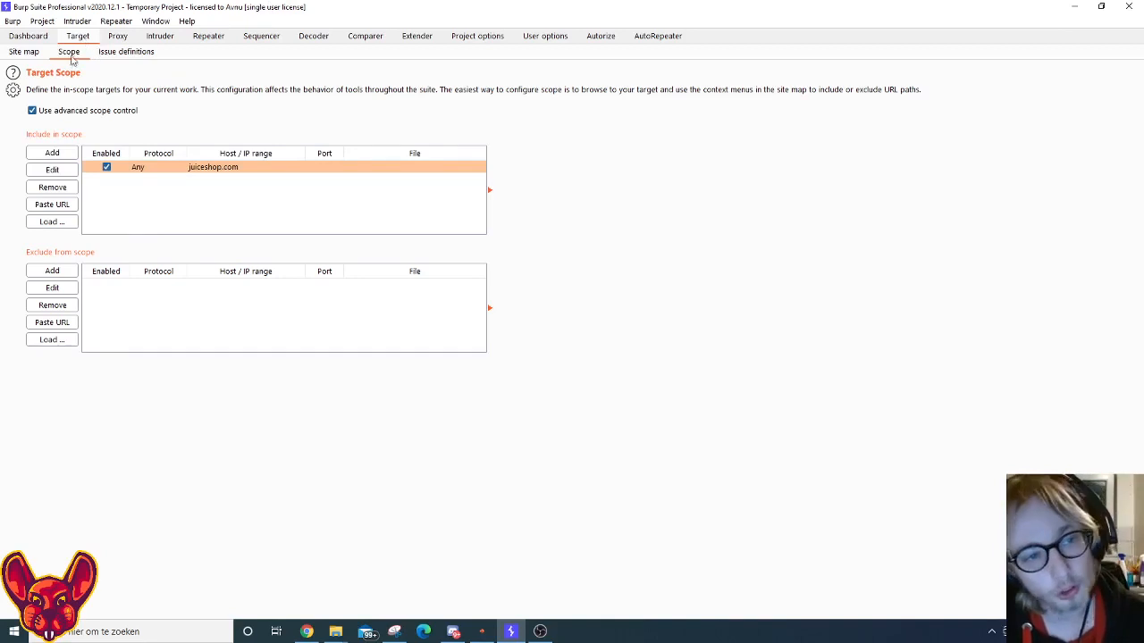
Restrict the site map filter to in-scope items only, leaving the search term empty.
click(12, 56)
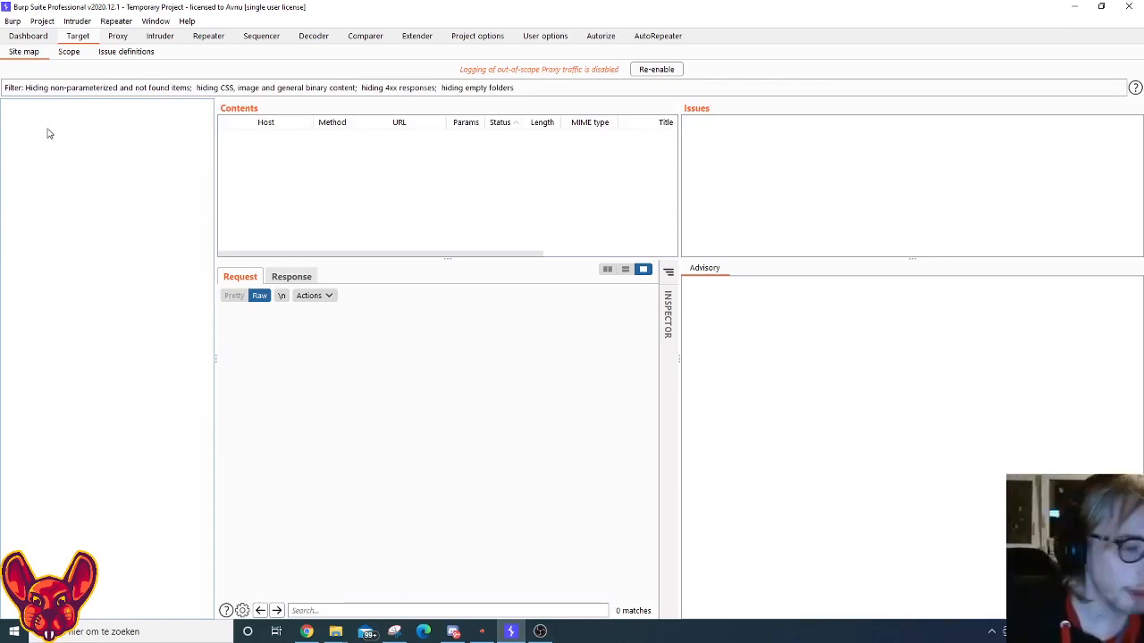
click(20, 91)
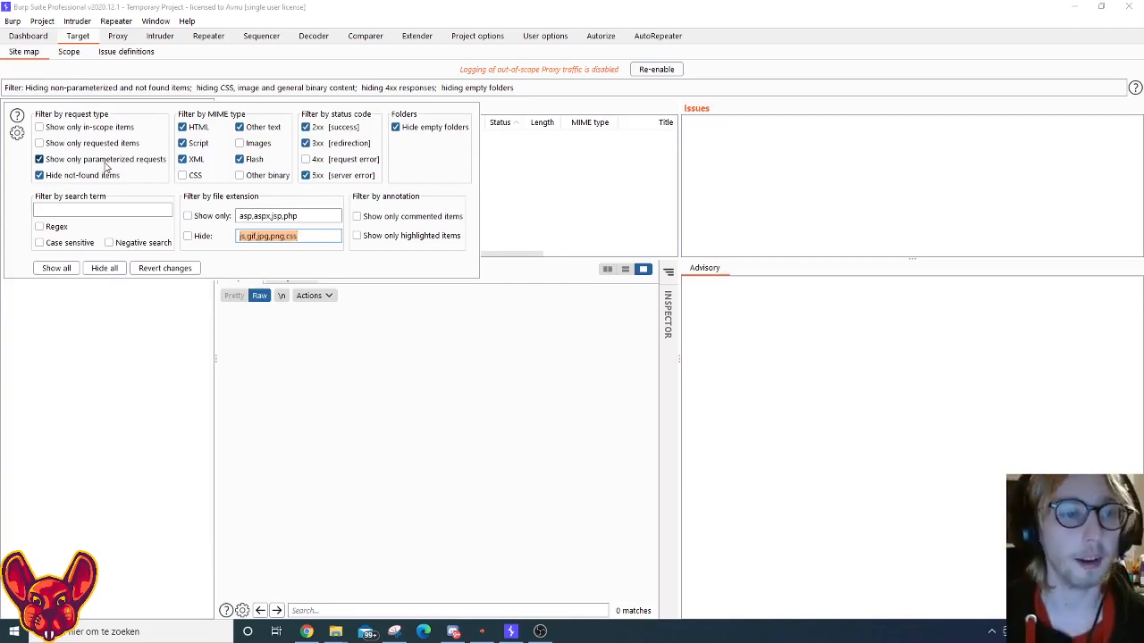
click(93, 129)
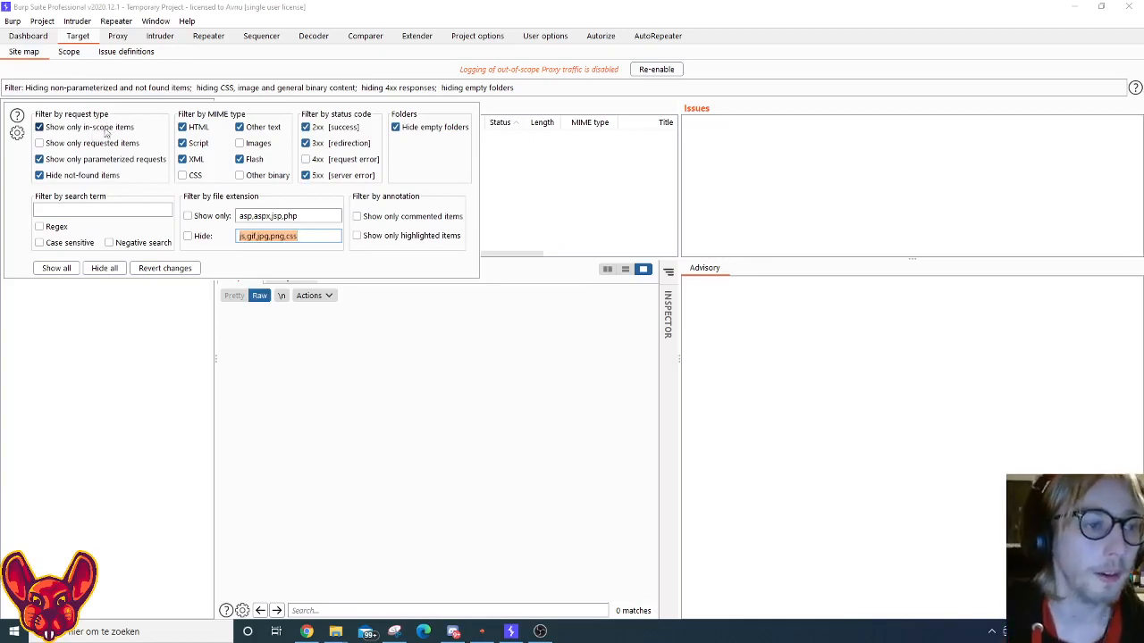
click(73, 211)
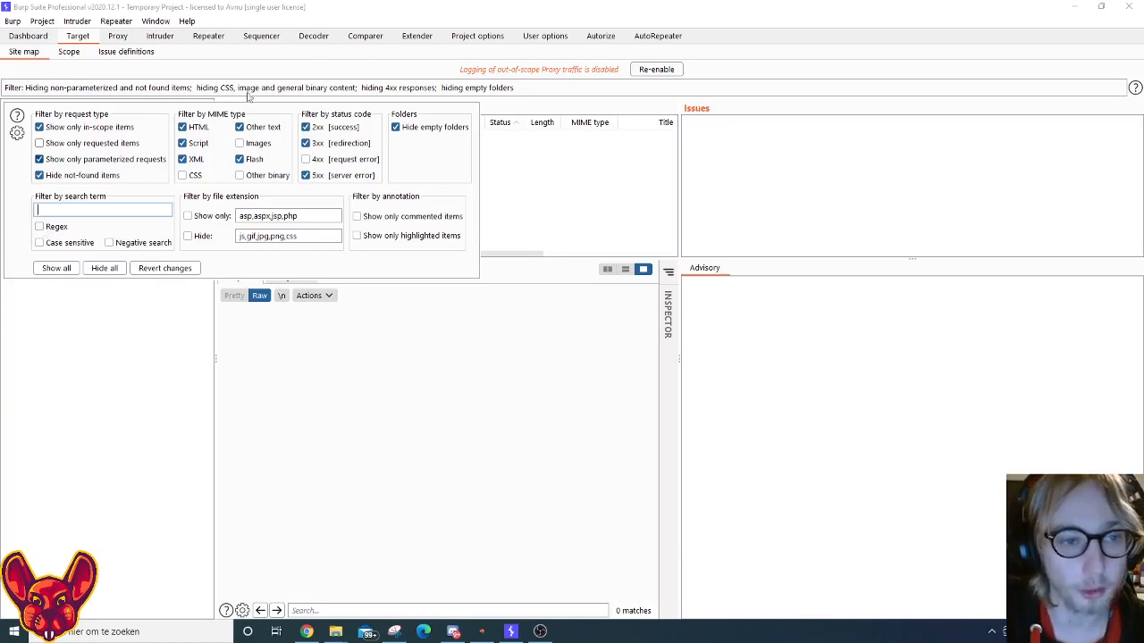
Exclude the Script MIME type and the 5xx and 3xx status codes in the site map filter.
click(182, 143)
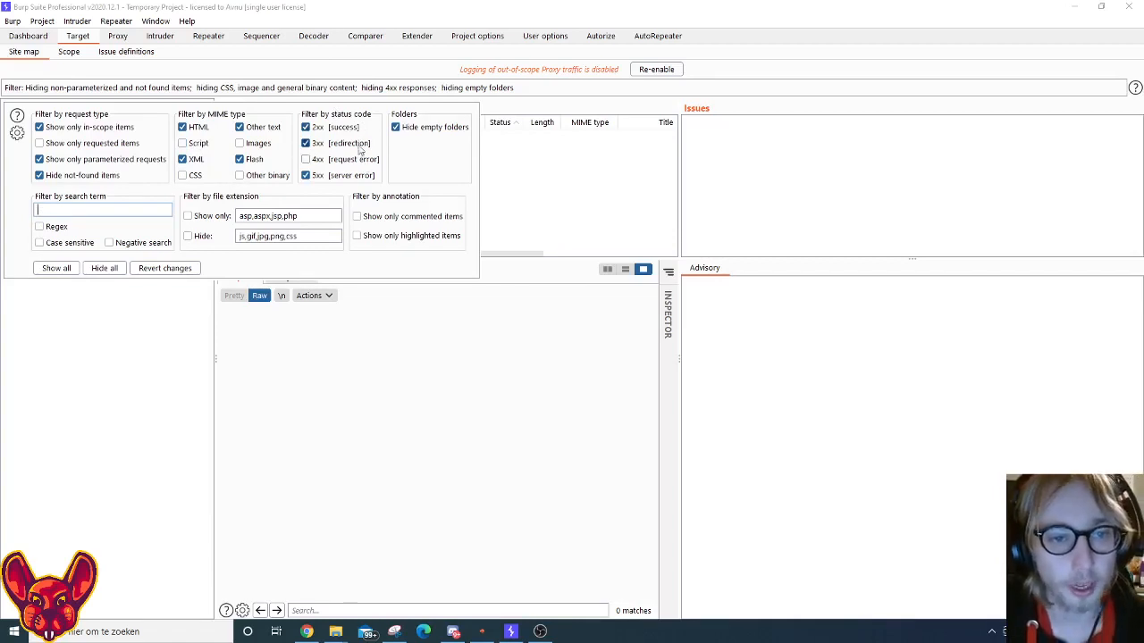
click(329, 179)
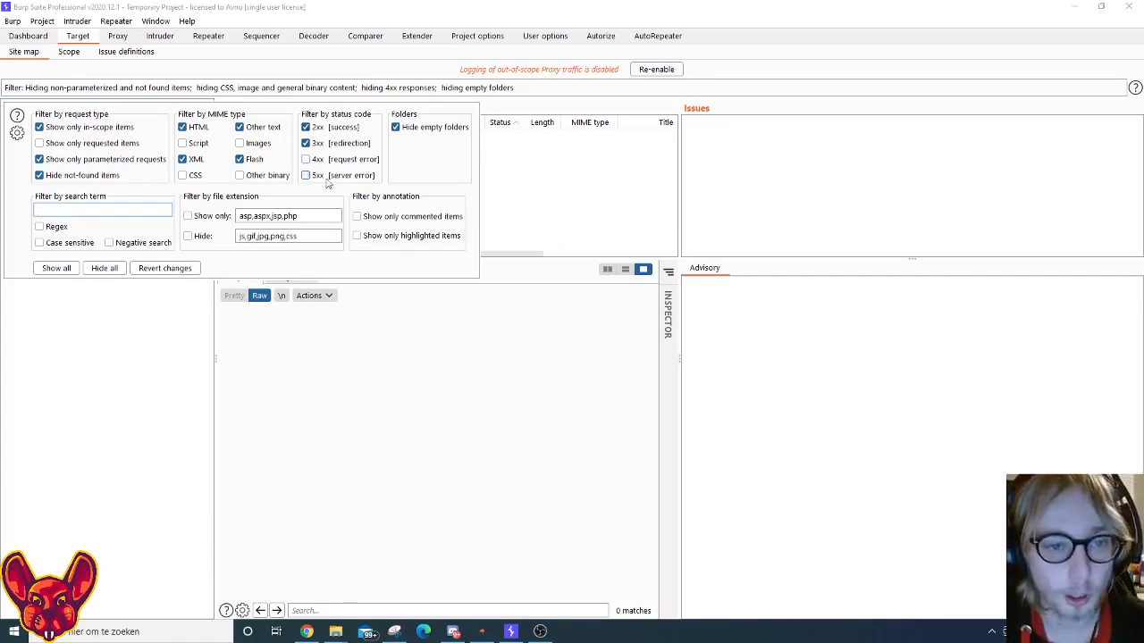
click(313, 145)
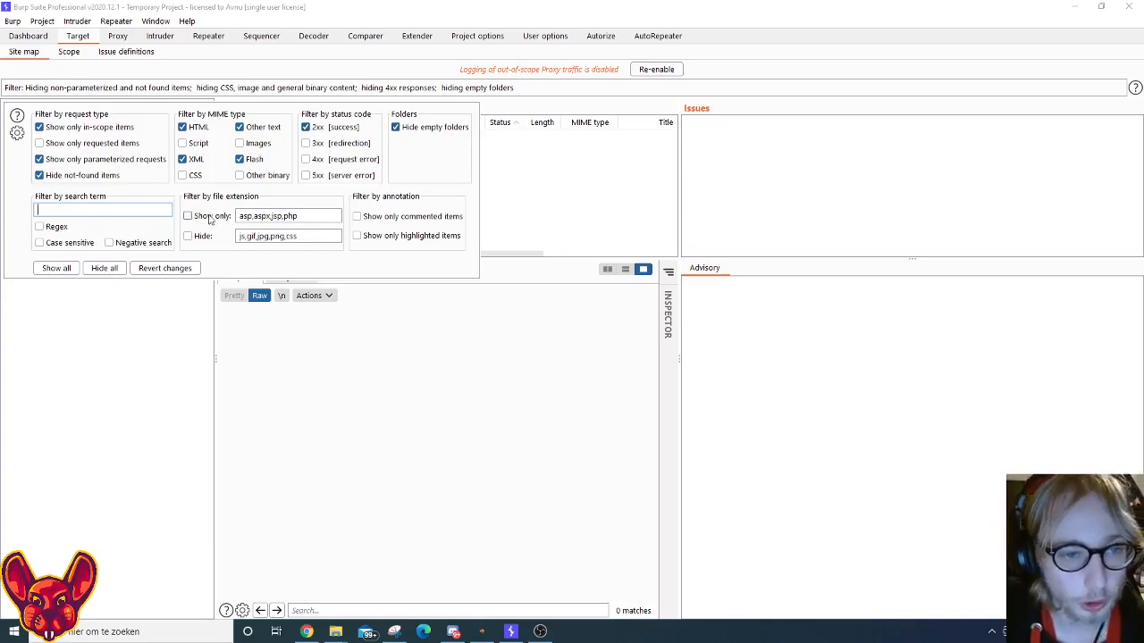
Review the show-only and hide file extension lists, and apply the site map filter.
drag(313, 216, 175, 211)
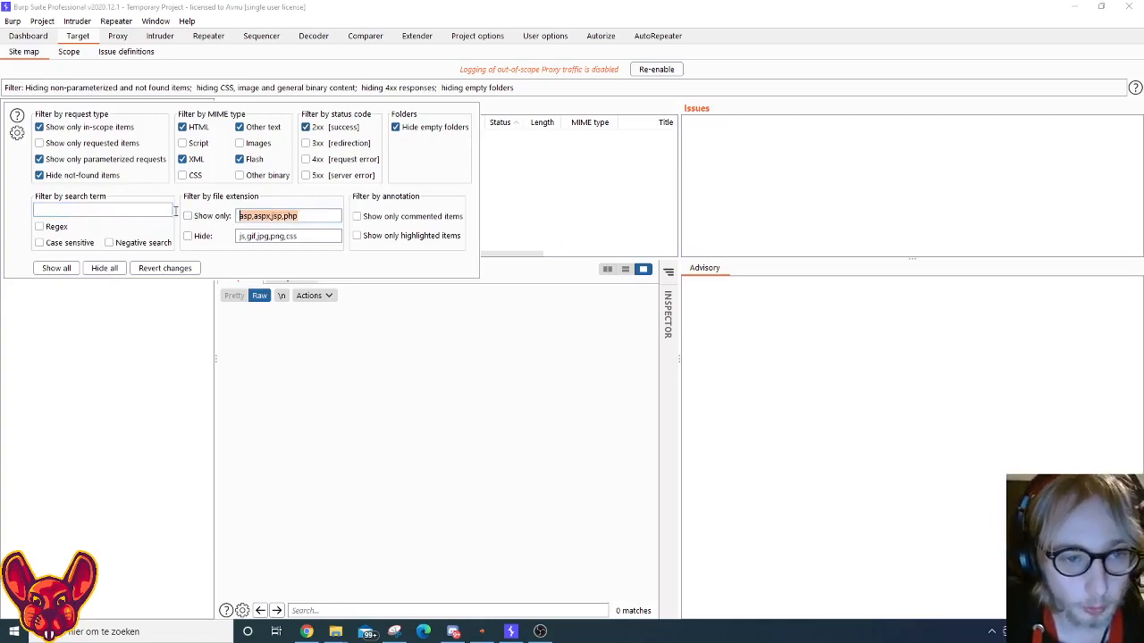
click(311, 217)
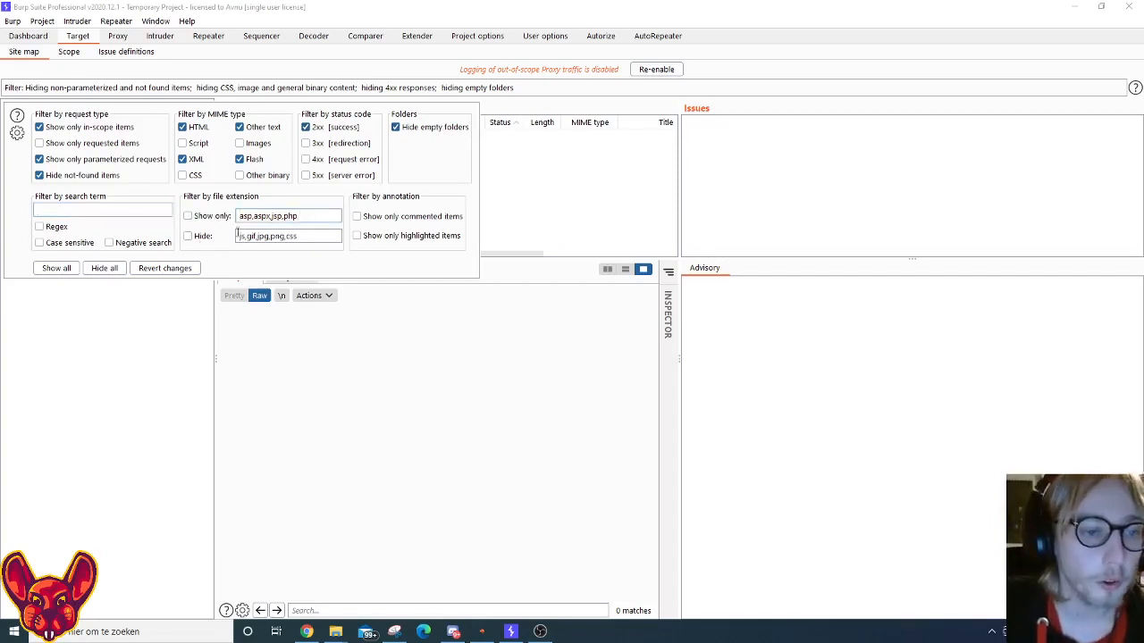
drag(237, 236, 298, 236)
click(300, 237)
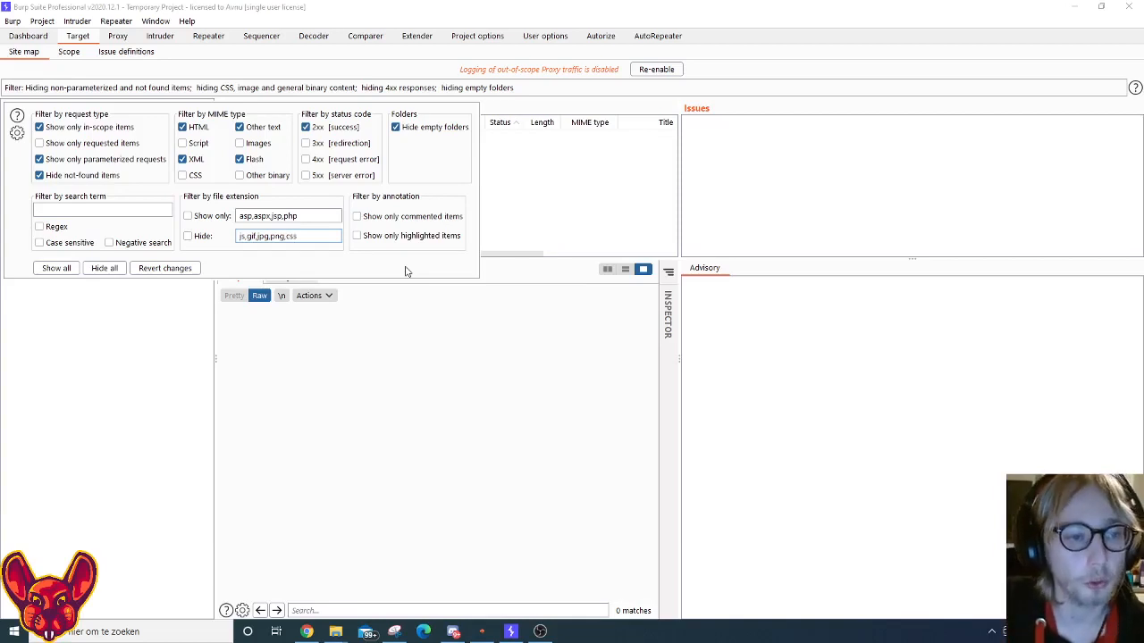
click(143, 308)
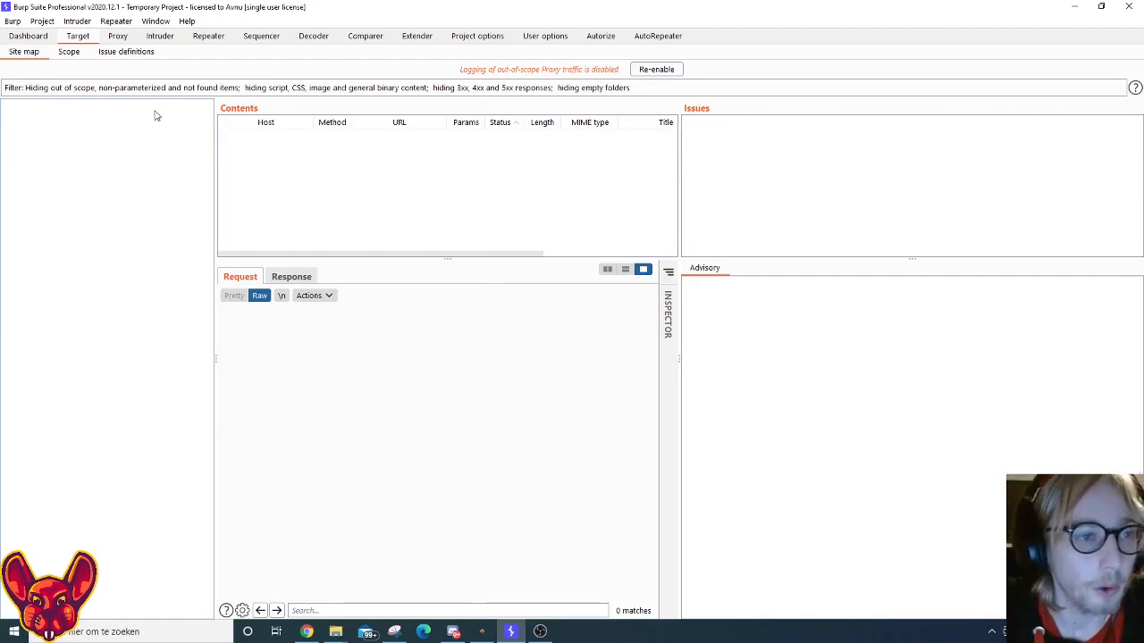
Examine the filter options of the proxy's HTTP history, including the listener port filter.
click(121, 37)
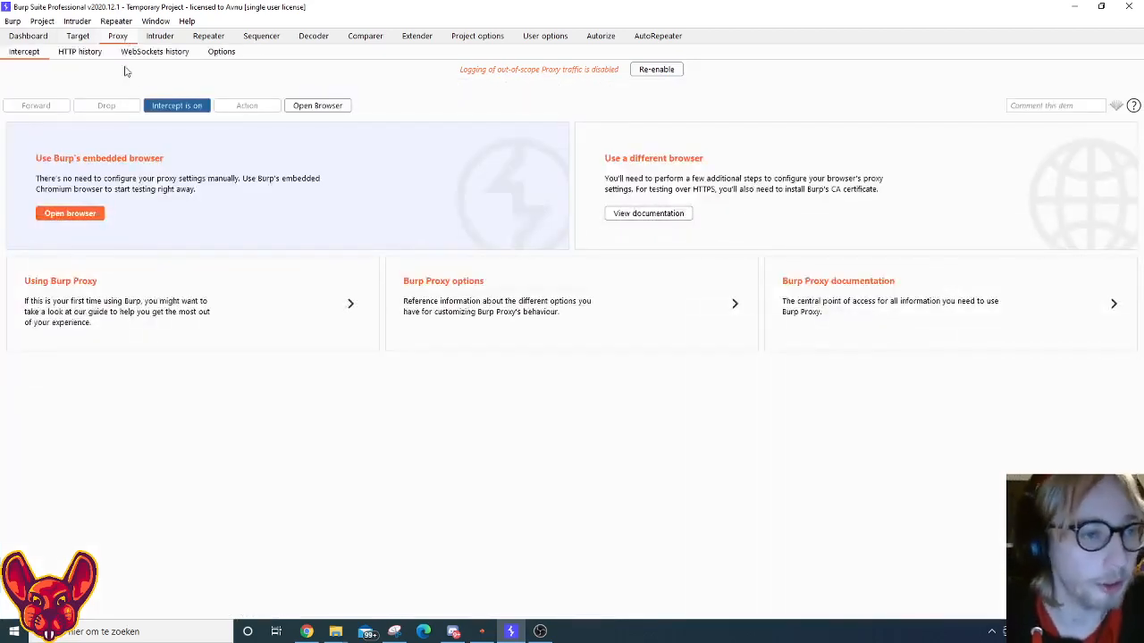
click(86, 53)
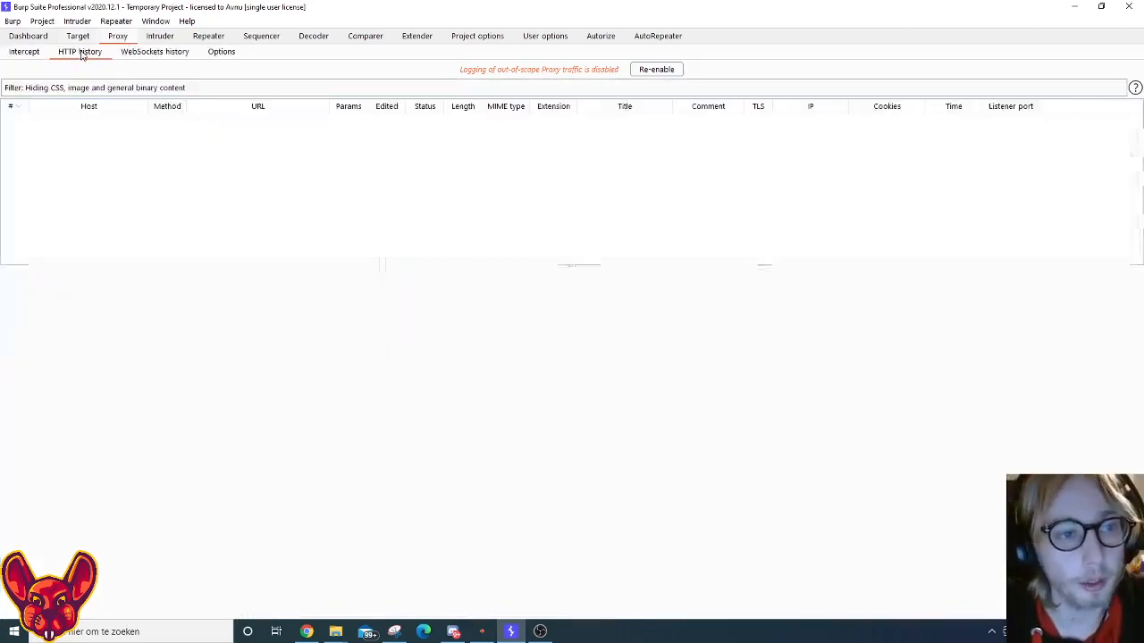
click(24, 88)
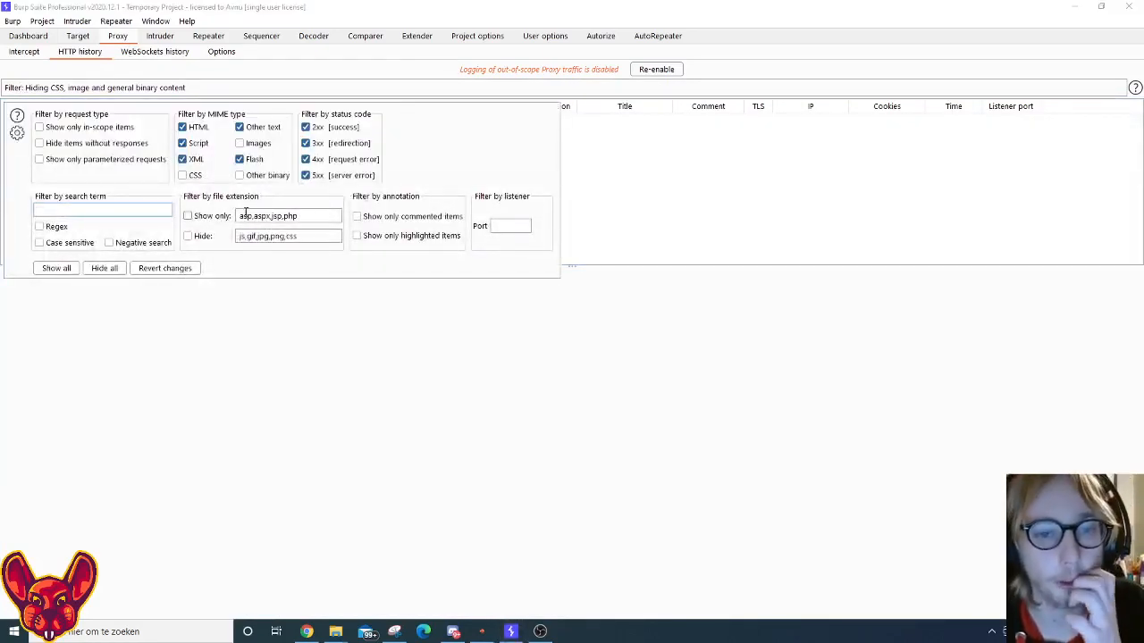
click(506, 226)
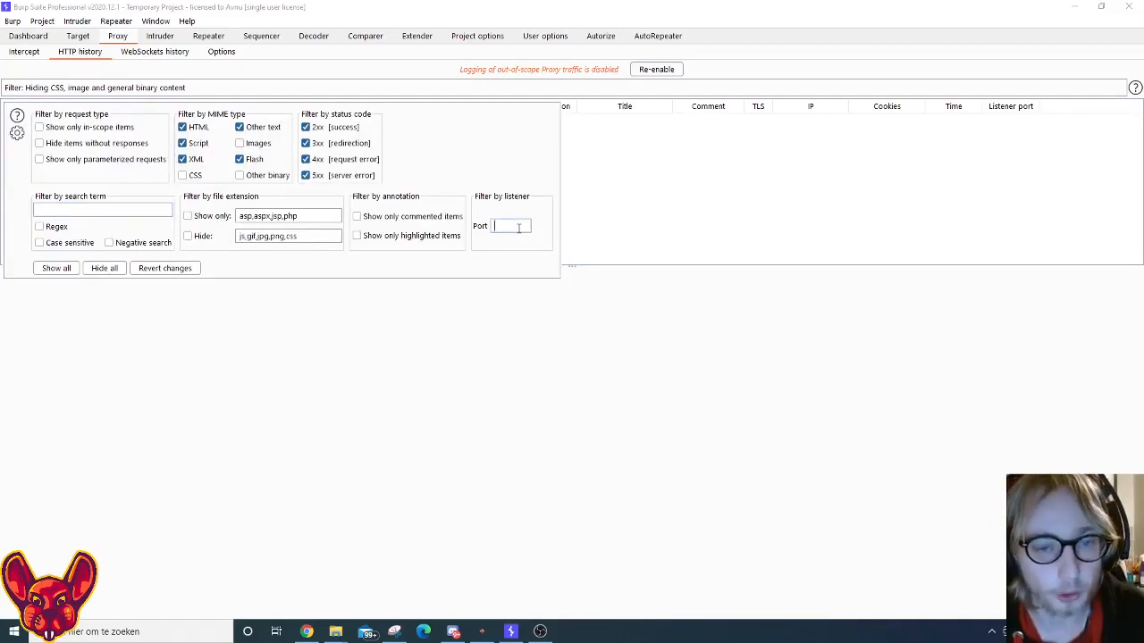
click(417, 383)
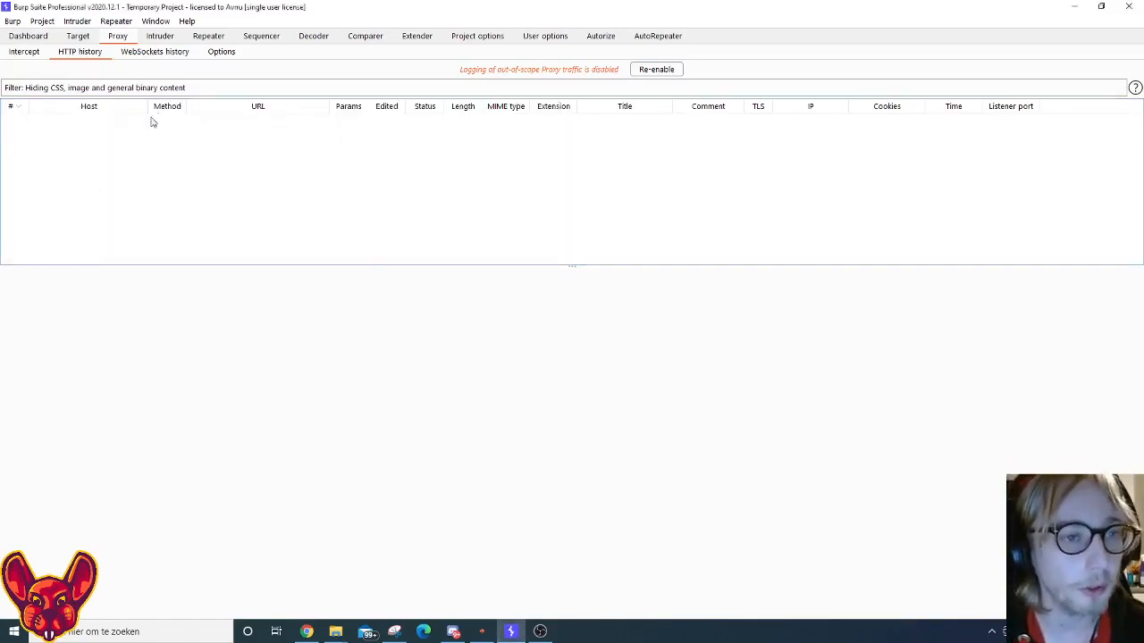
Compare the proxy's WebSockets history with its HTTP history.
click(159, 56)
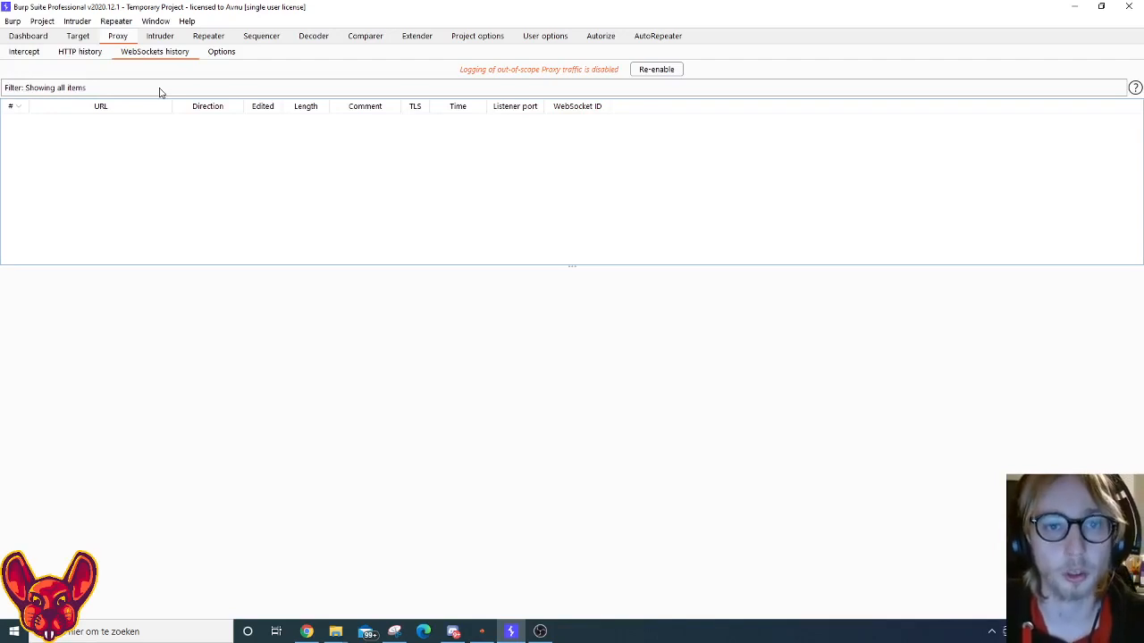
click(79, 52)
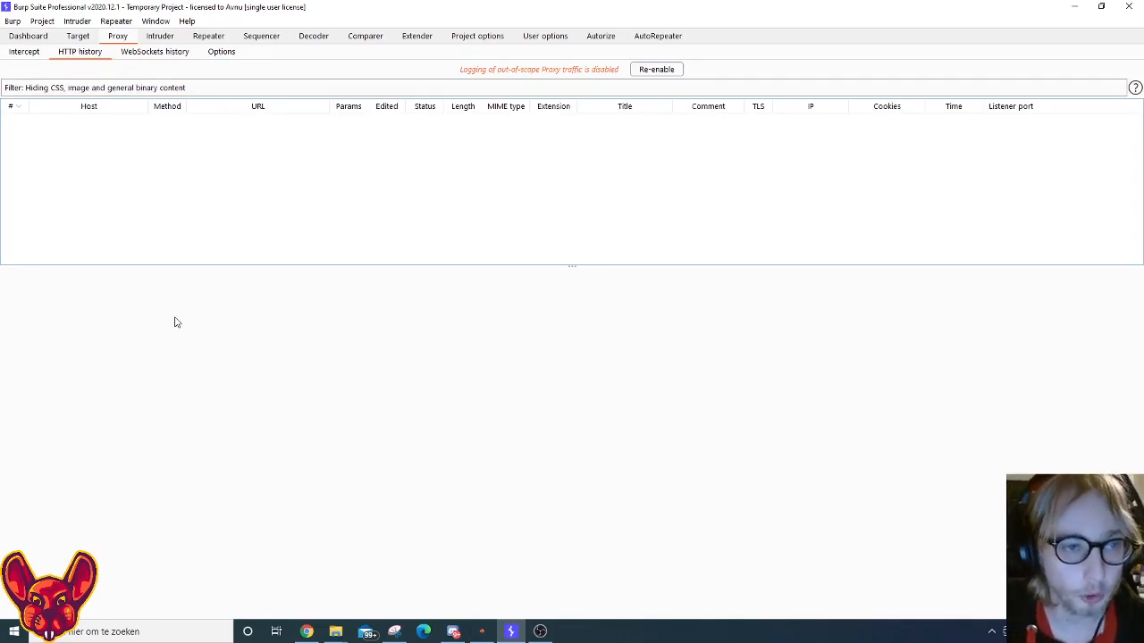
click(171, 55)
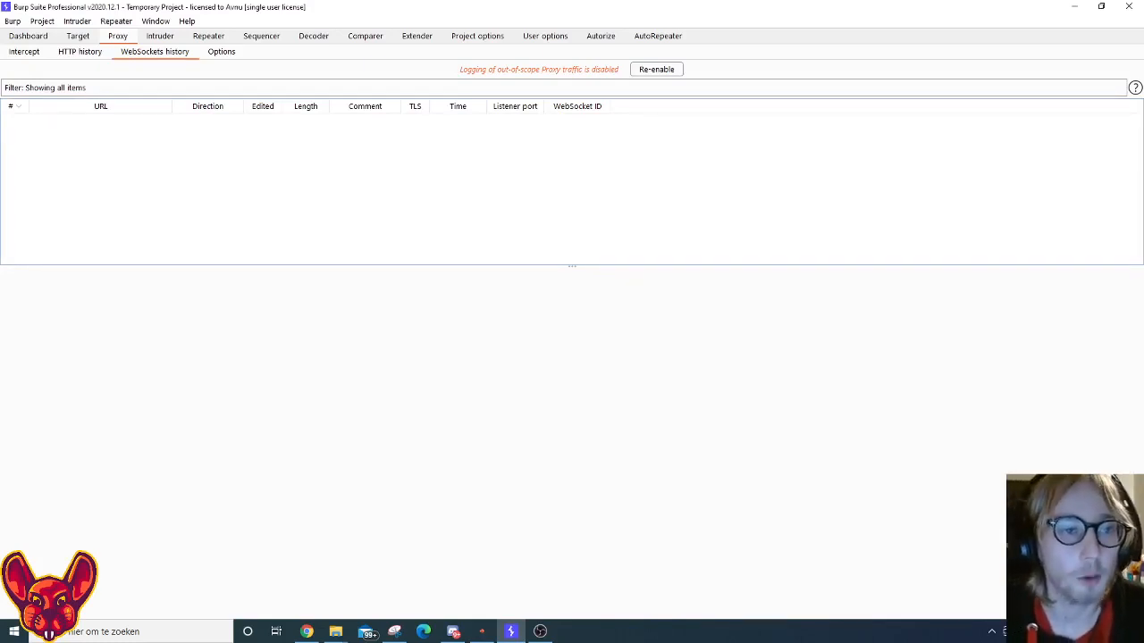
Examine the proxy options from the listeners and interception rules down to response modification and match and replace.
click(218, 54)
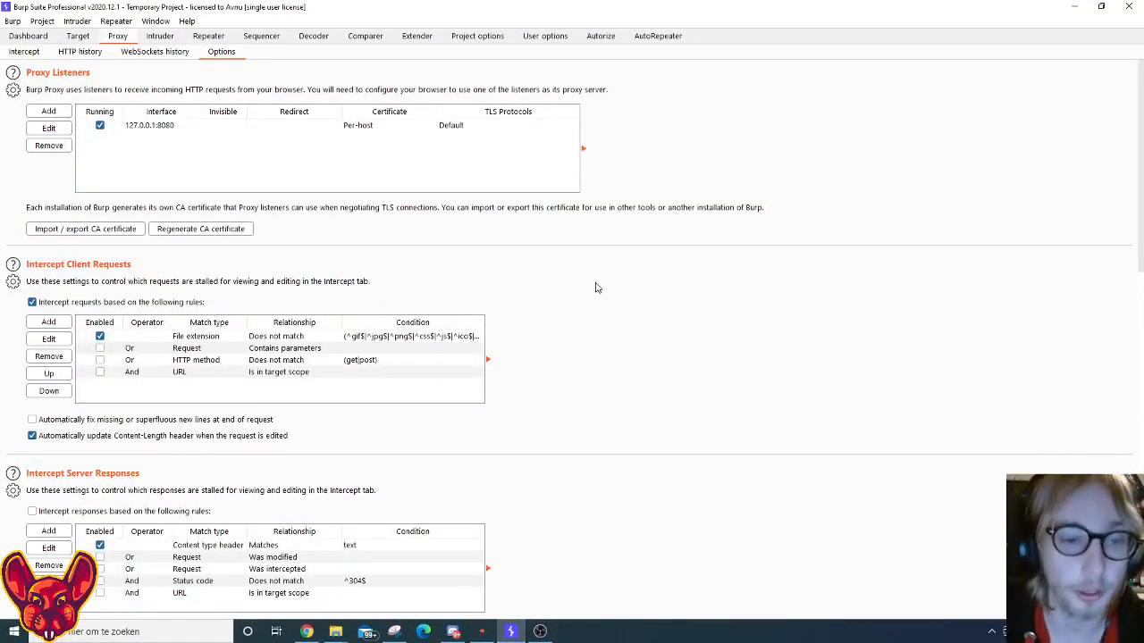
scroll(477, 331, down, 1)
scroll(107, 183, down, 1)
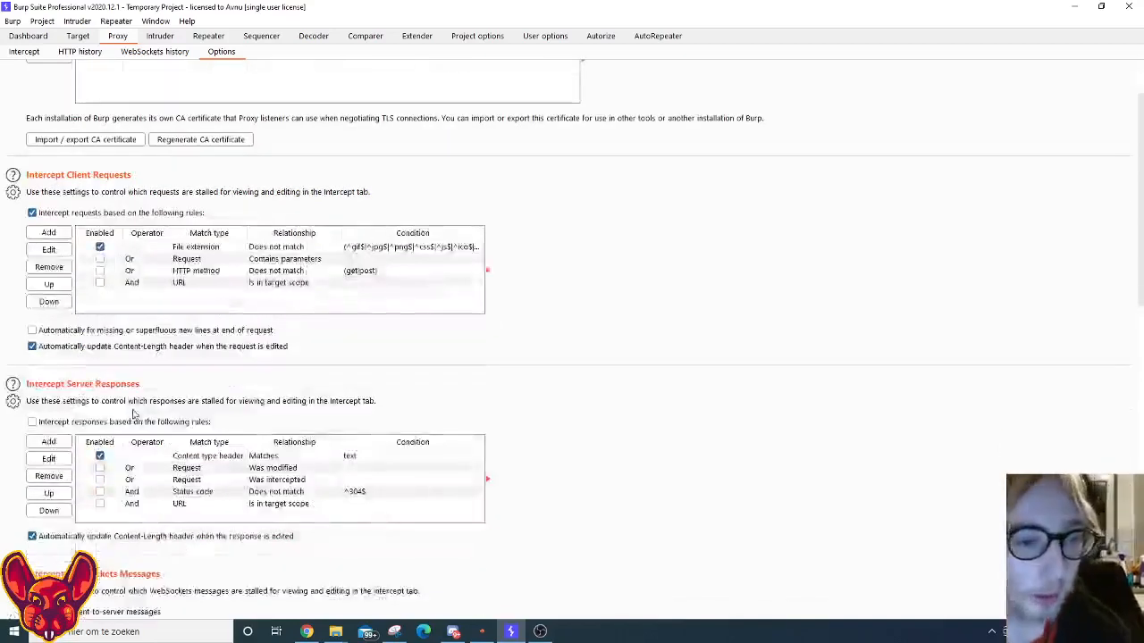
scroll(134, 414, down, 8)
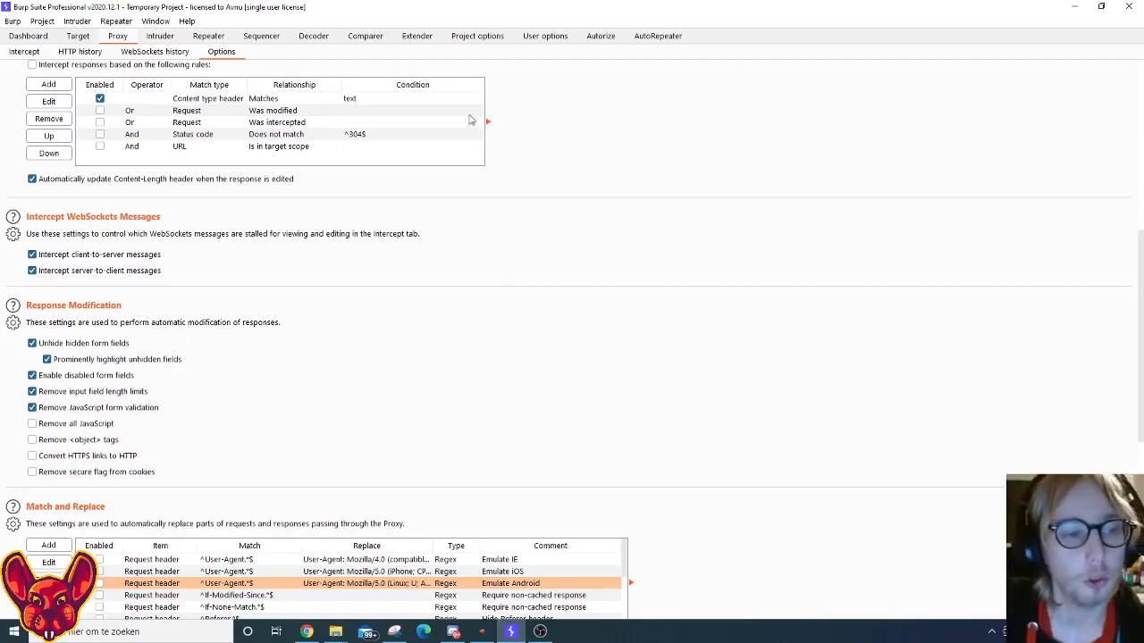
scroll(473, 121, down, 2)
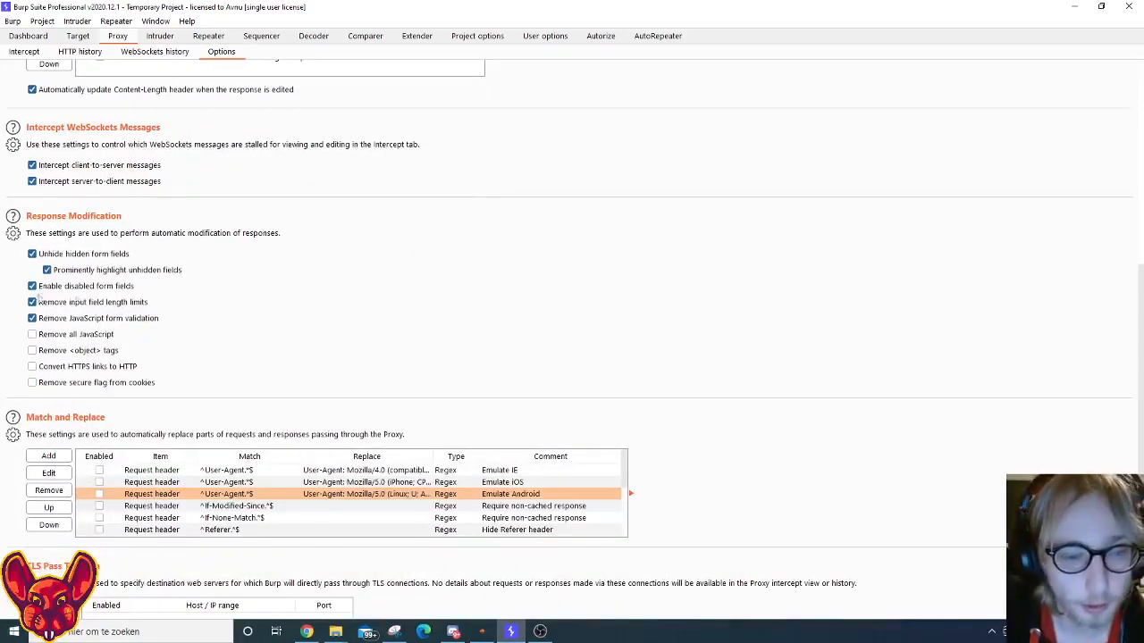
scroll(114, 268, down, 3)
scroll(109, 301, down, 1)
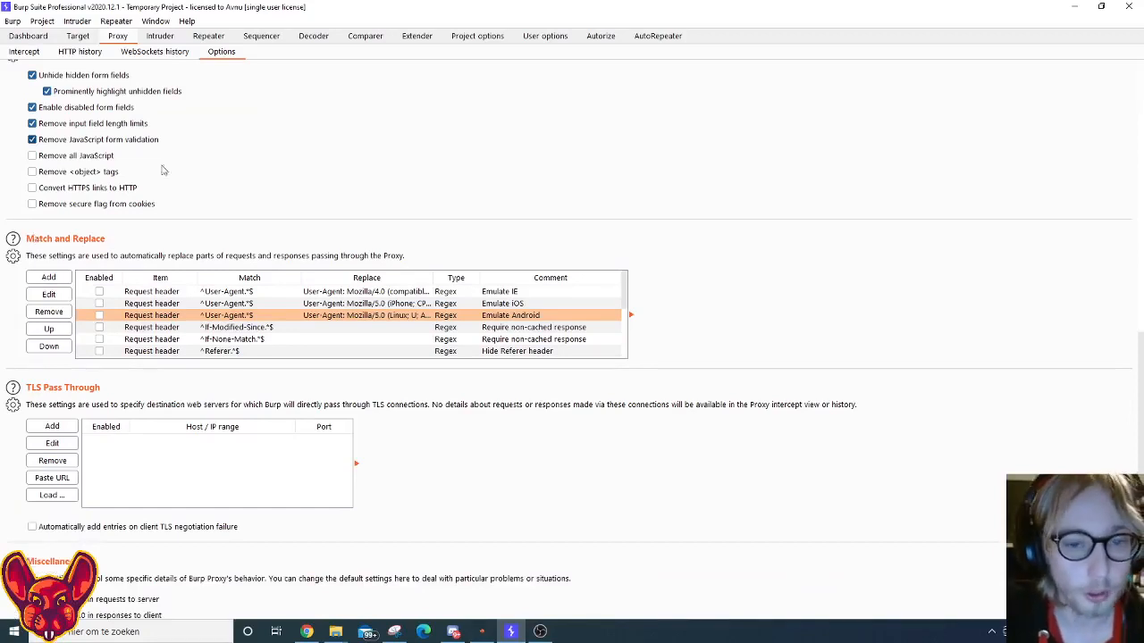
Edit the csrf request body match-and-replace rule, keeping its type as Request body and leaving the replacement empty.
scroll(371, 338, down, 4)
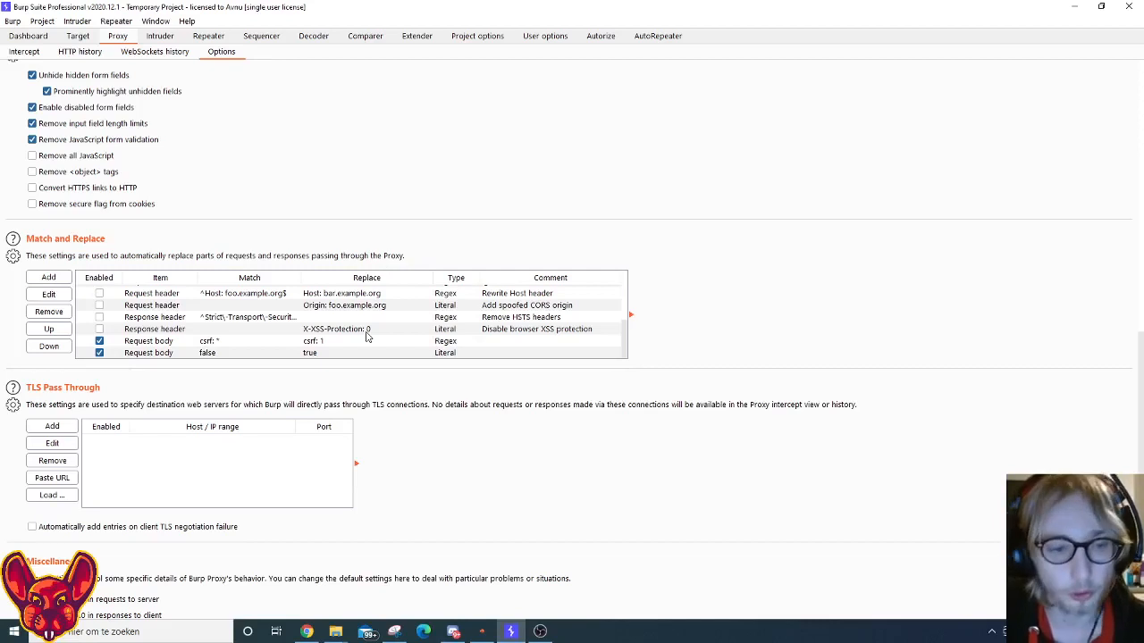
click(148, 343)
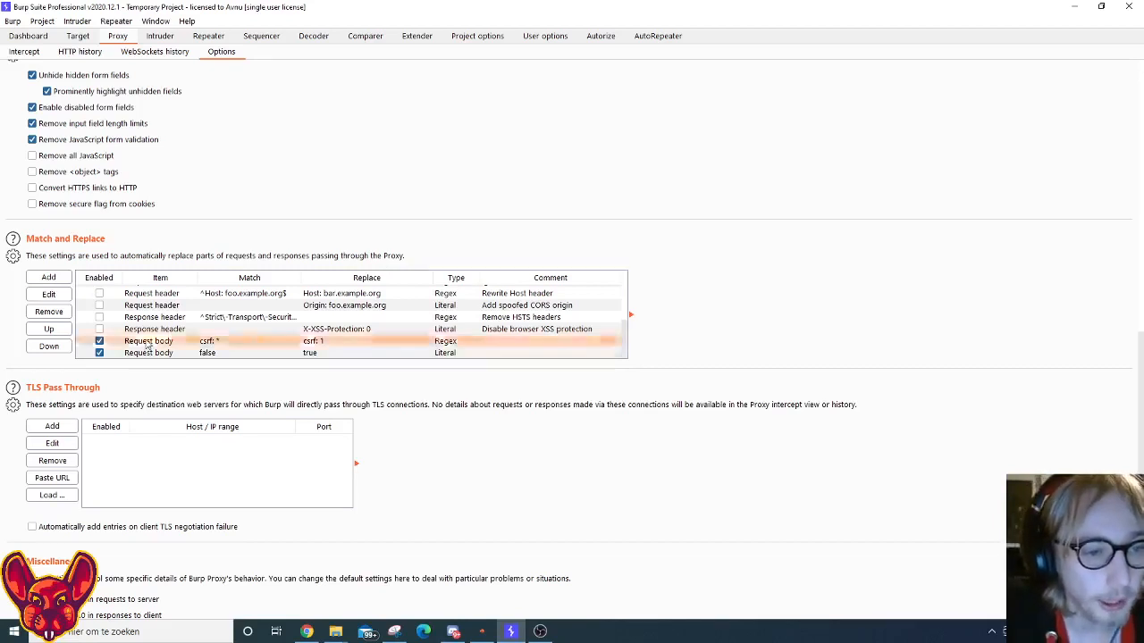
click(50, 295)
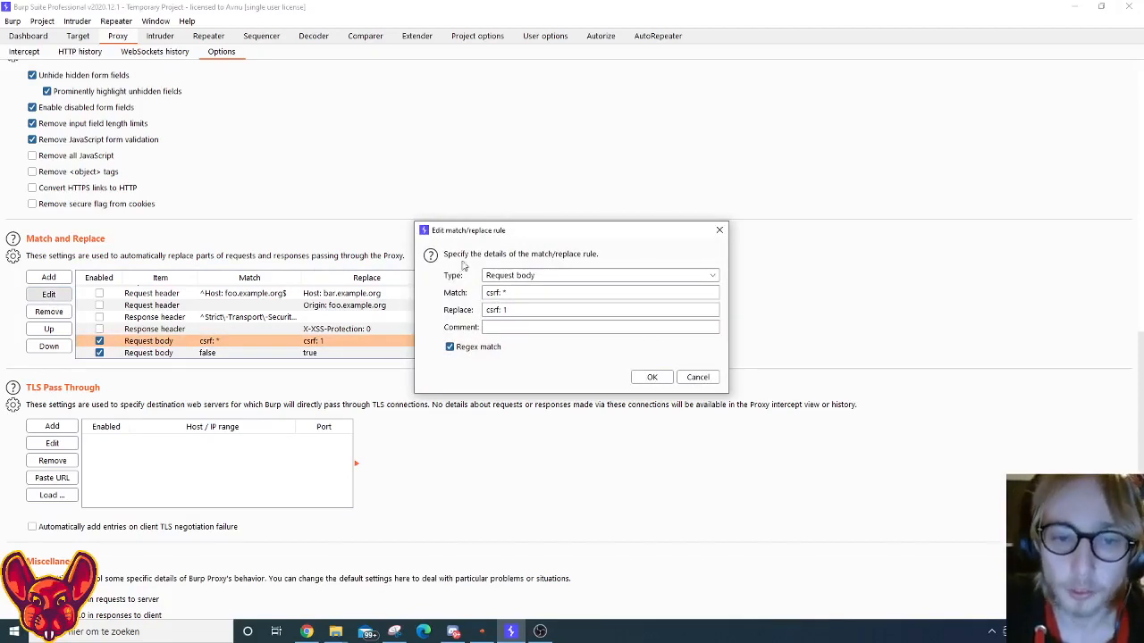
click(518, 275)
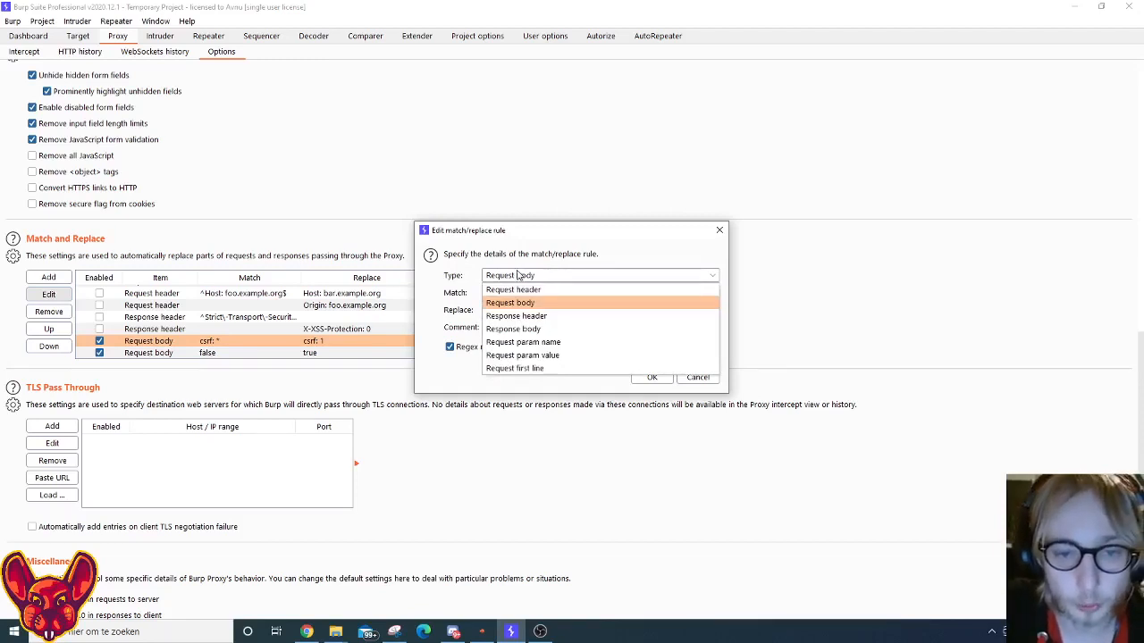
click(514, 303)
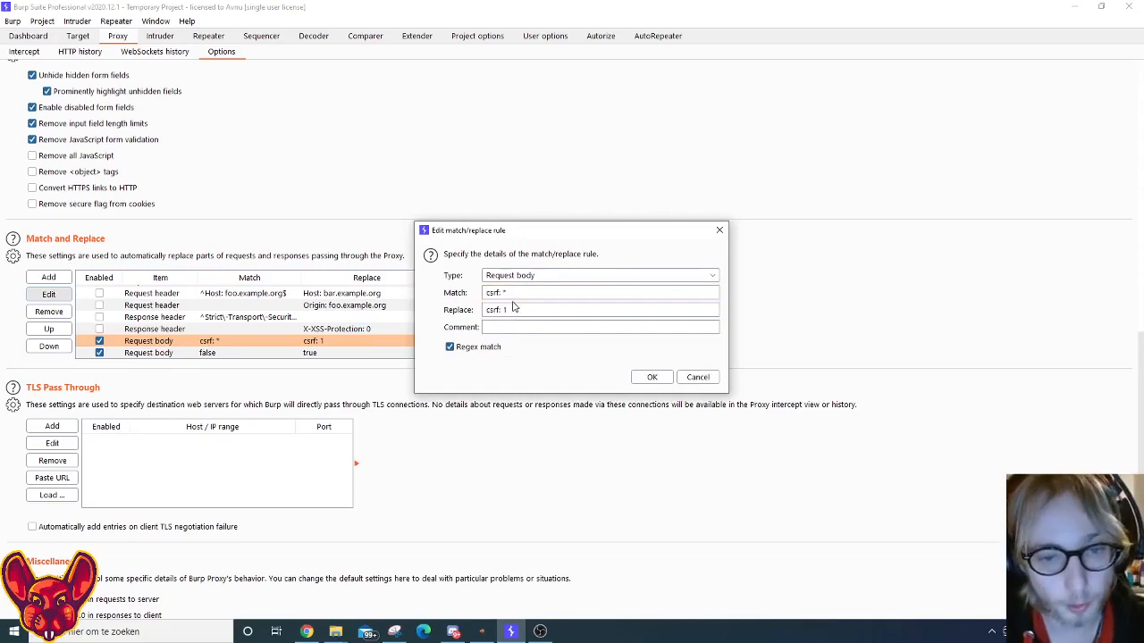
click(514, 293)
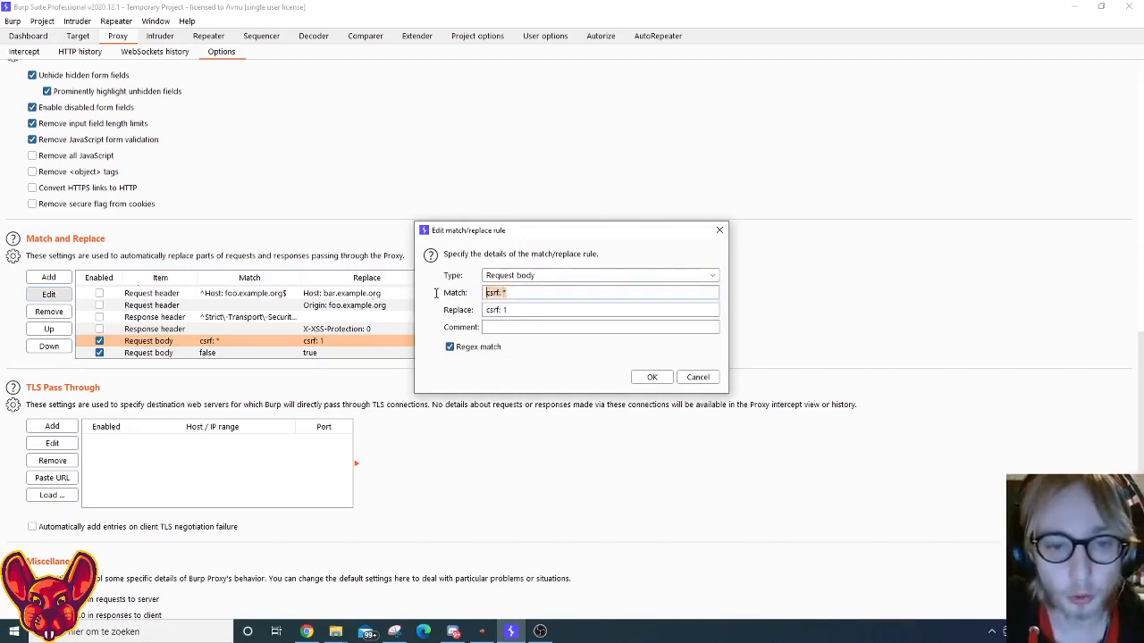
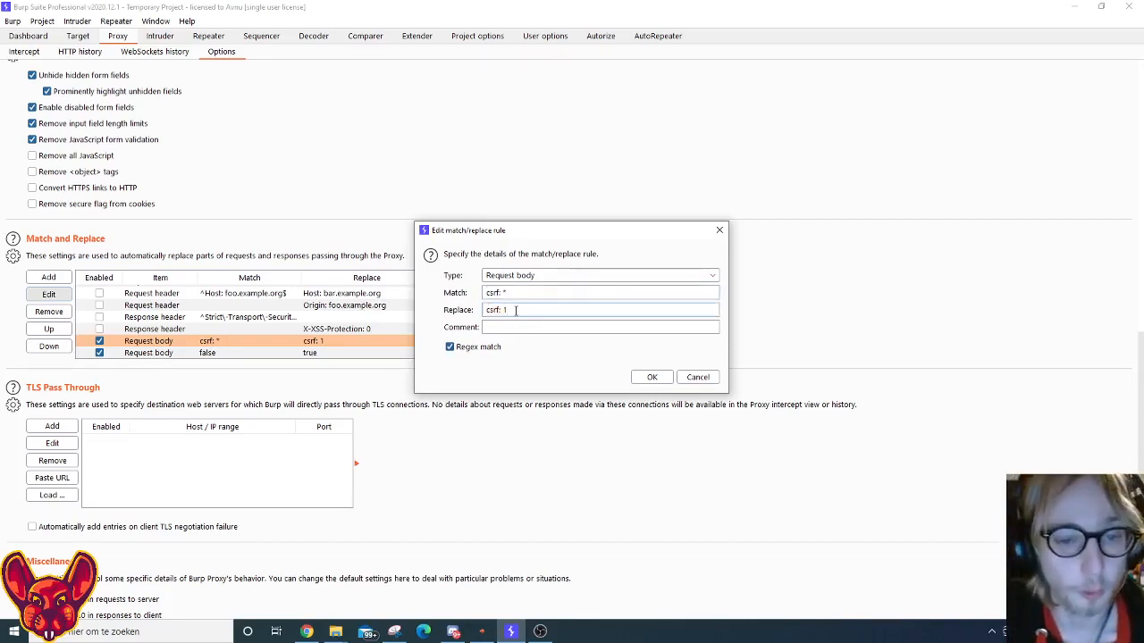
key(BackSpace)
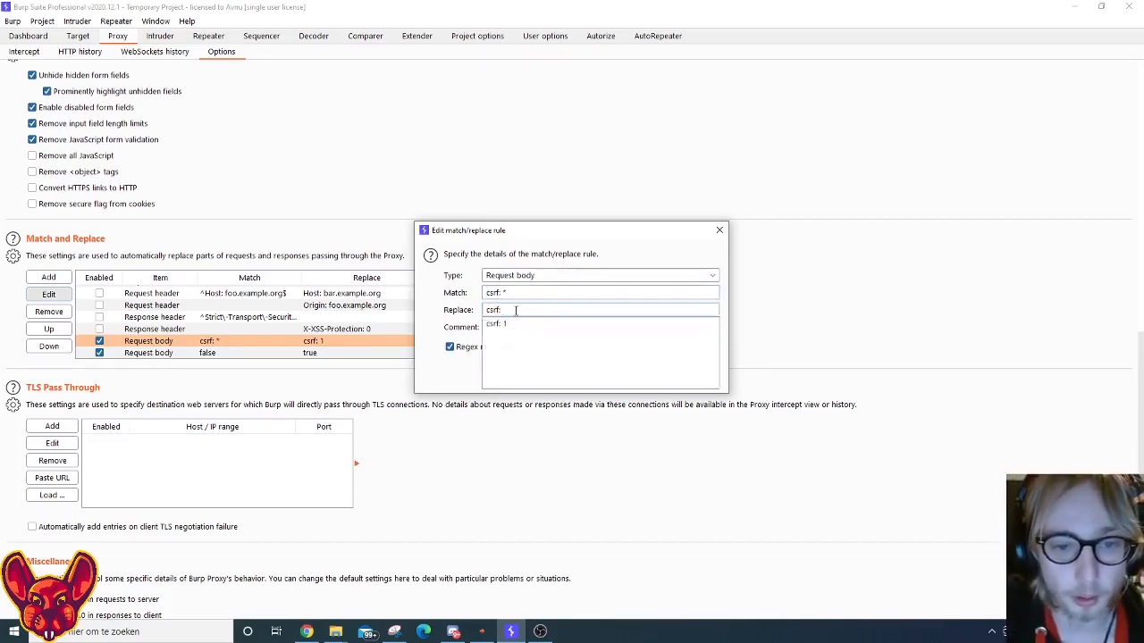
key(BackSpace)
key(BackSpace)
key(BackSpace)
key(BackSpace)
key(BackSpace)
key(BackSpace)
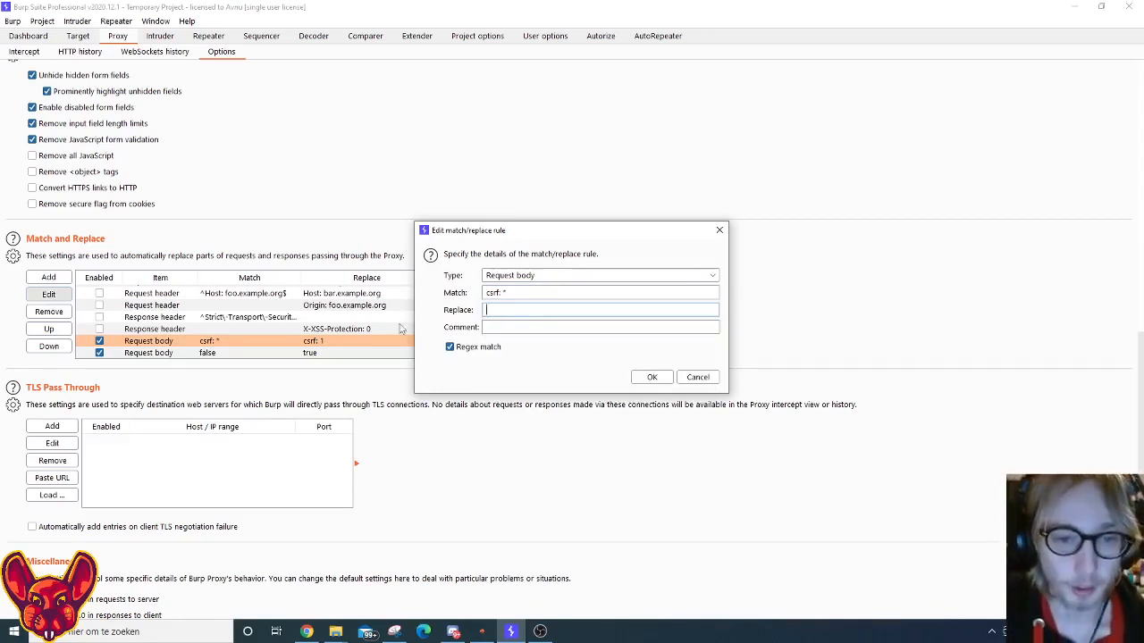
click(661, 377)
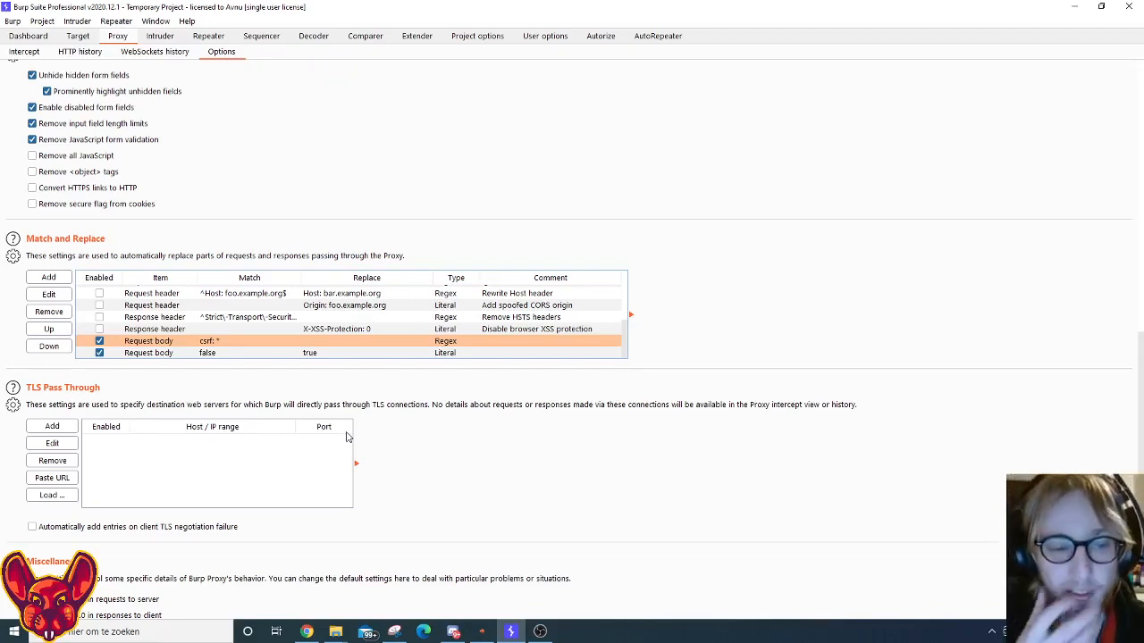
Add a literal request header match-and-replace rule that replaces /1231/ with /1232/.
click(210, 353)
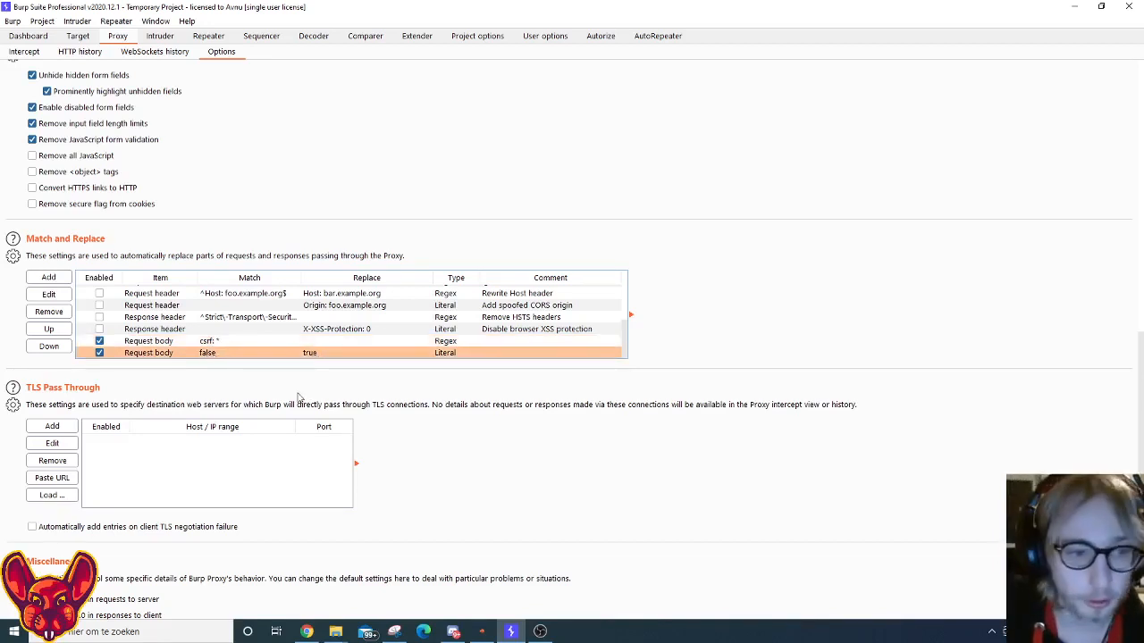
click(48, 277)
click(581, 275)
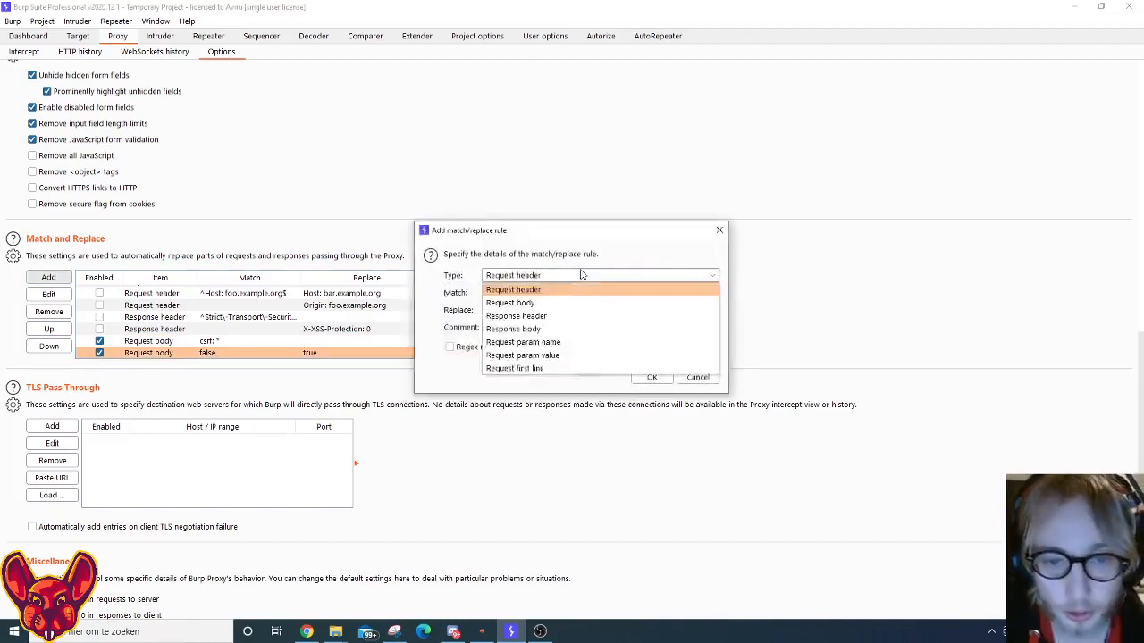
click(501, 290)
click(501, 291)
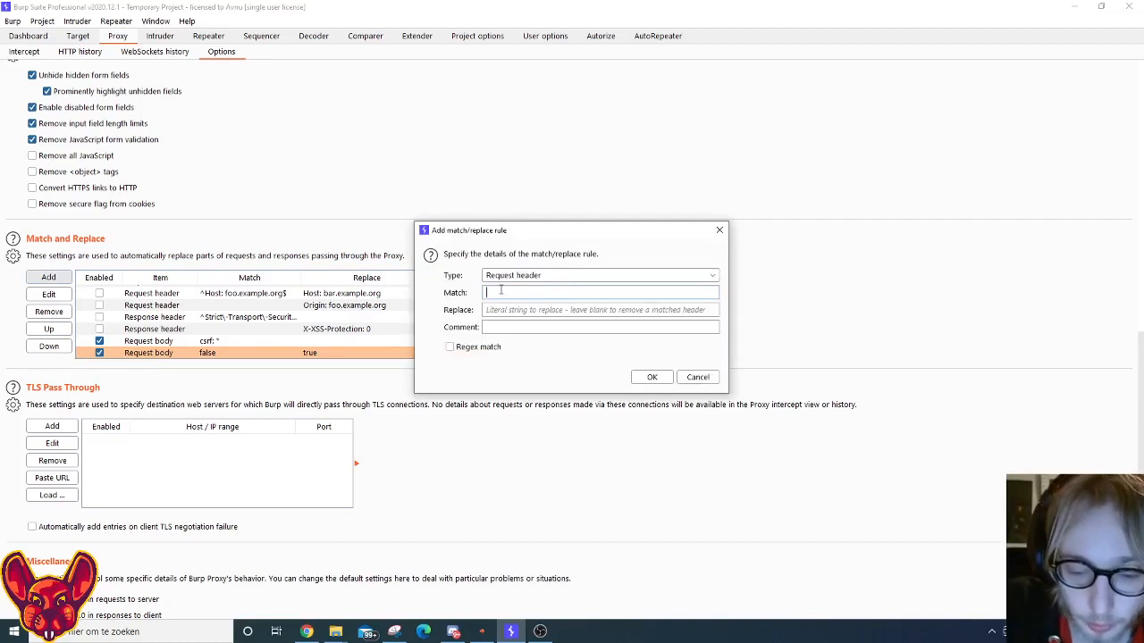
text(/)
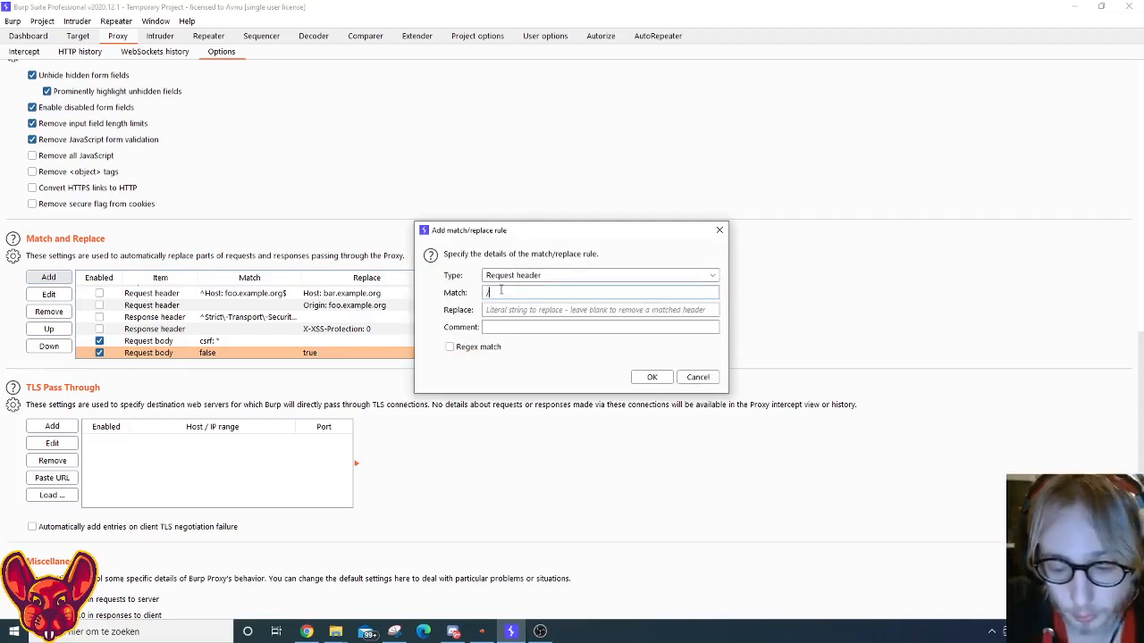
text(1231/)
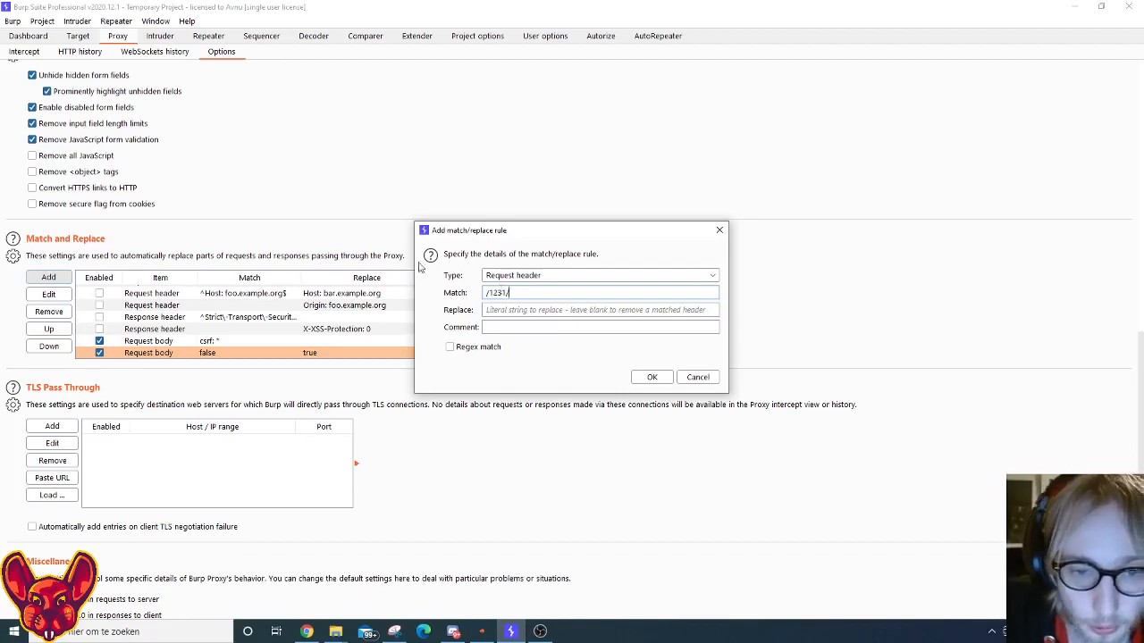
click(532, 310)
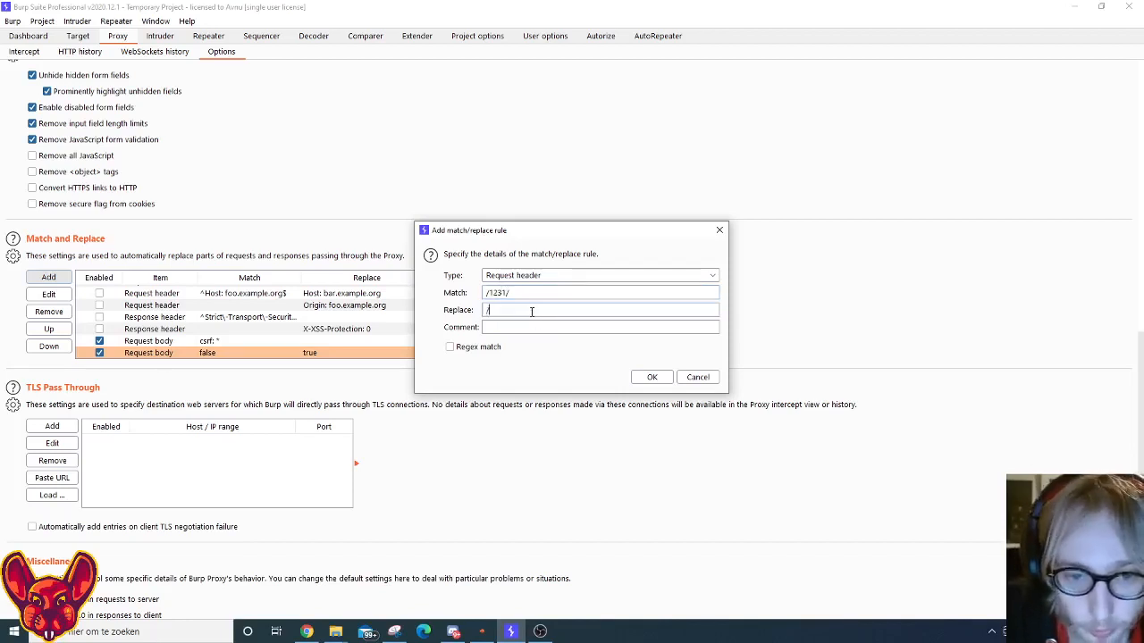
text(/12)
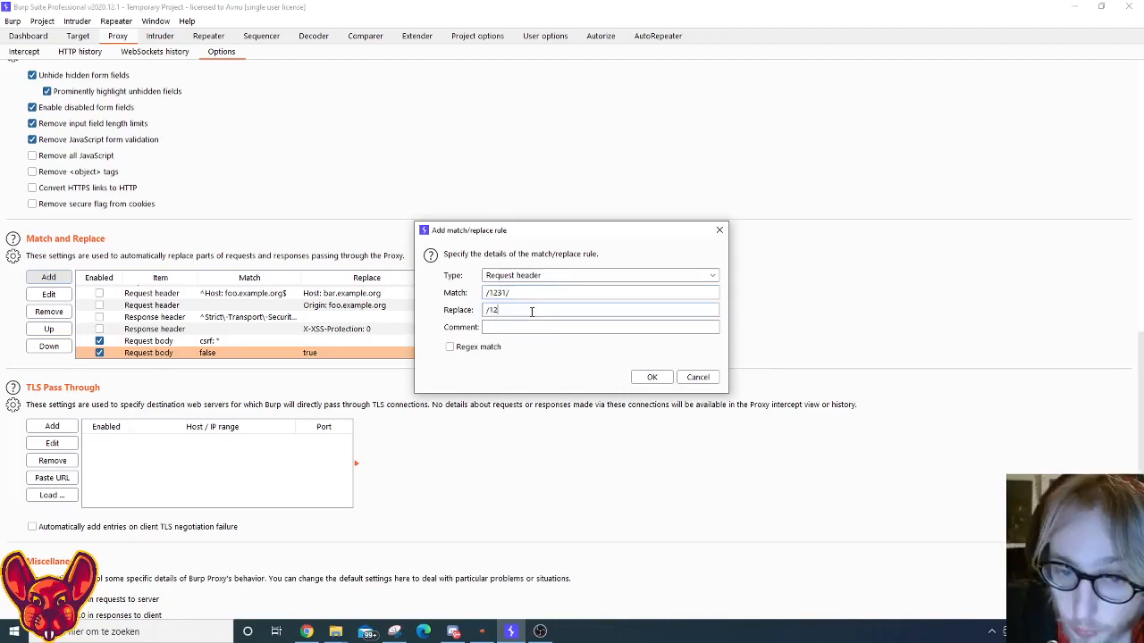
text(32/)
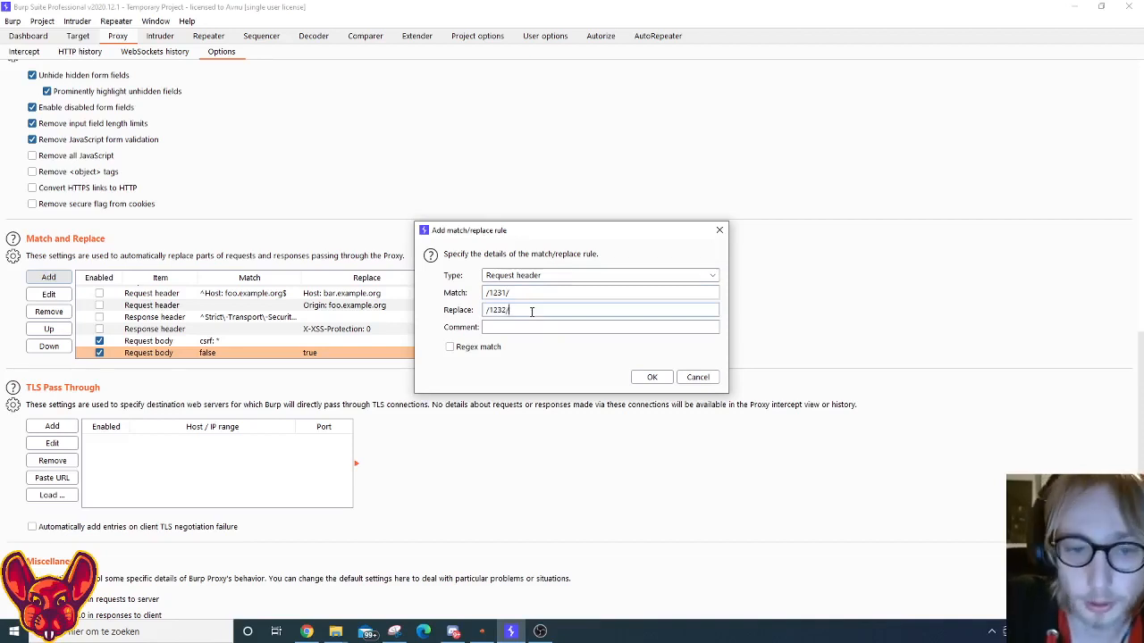
click(652, 377)
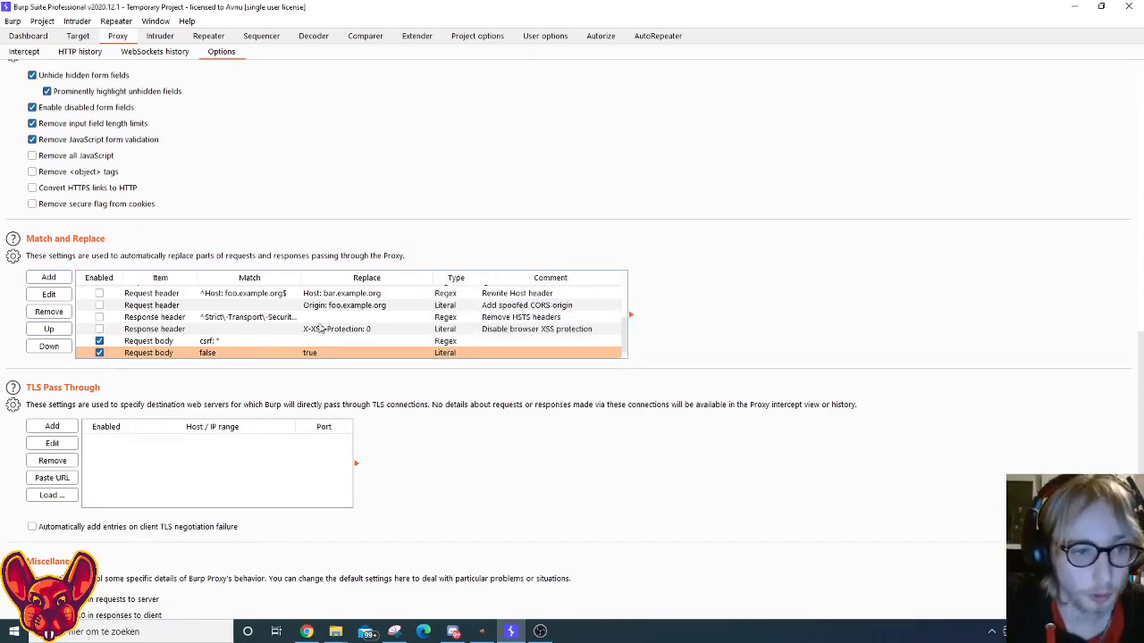
scroll(324, 327, down, 2)
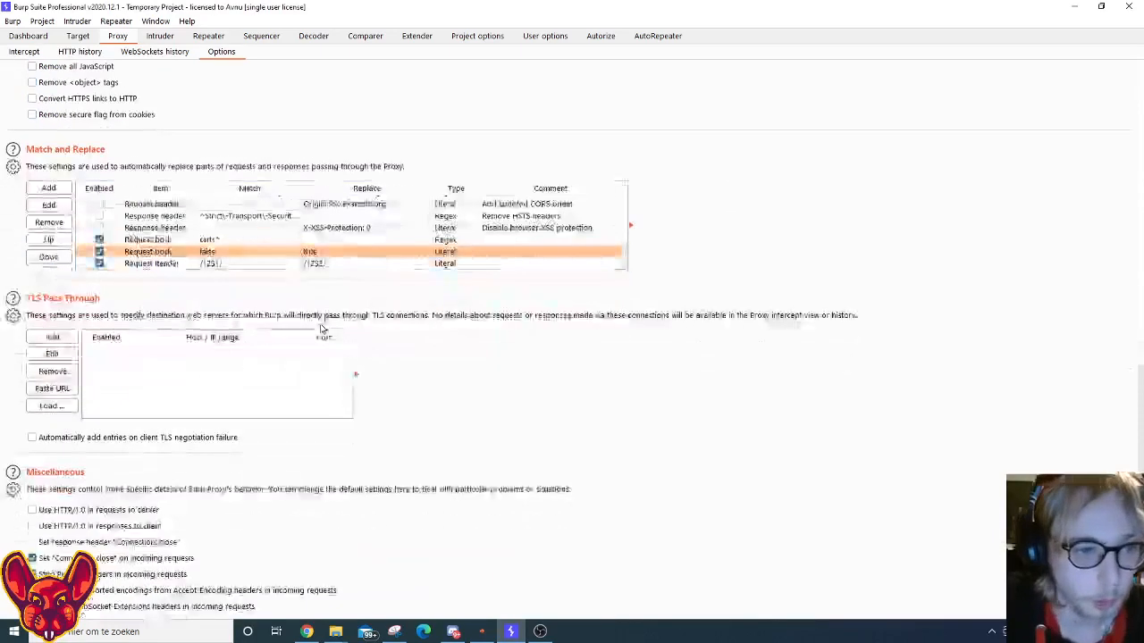
Add an AutoRepeater condition with operator And, match type Sent From Tool and relationship Spider.
click(653, 36)
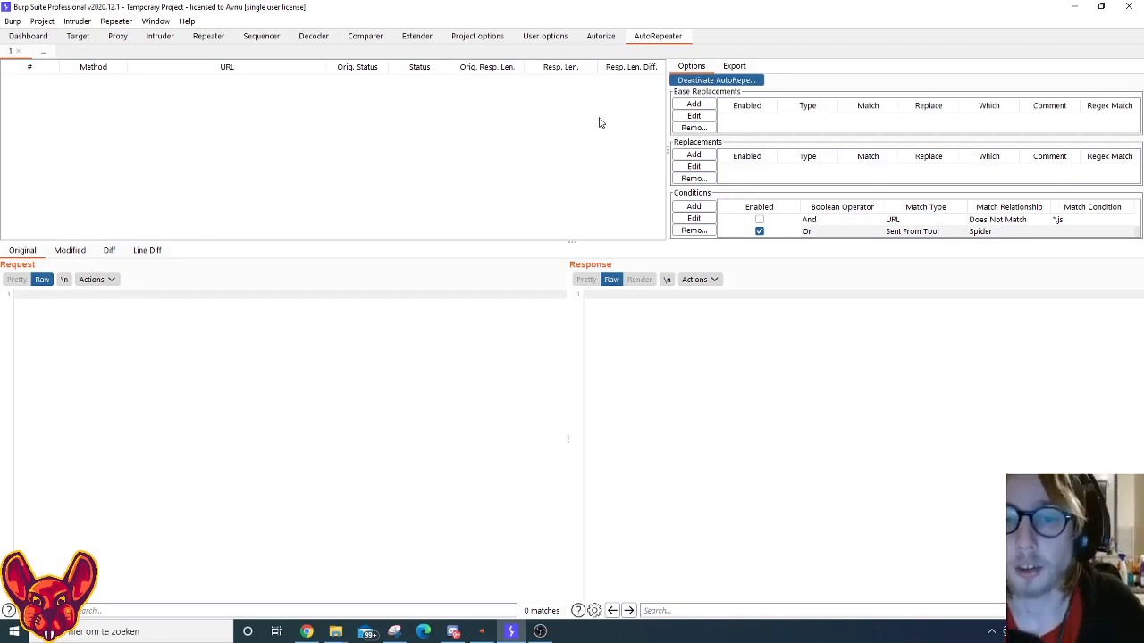
click(693, 207)
click(604, 314)
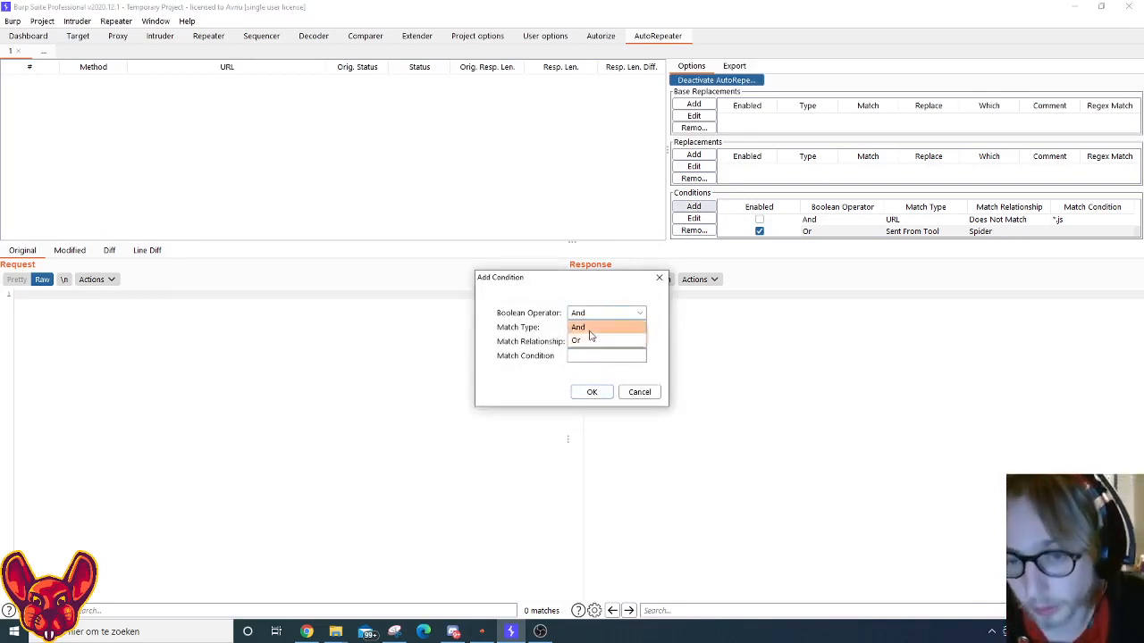
click(591, 331)
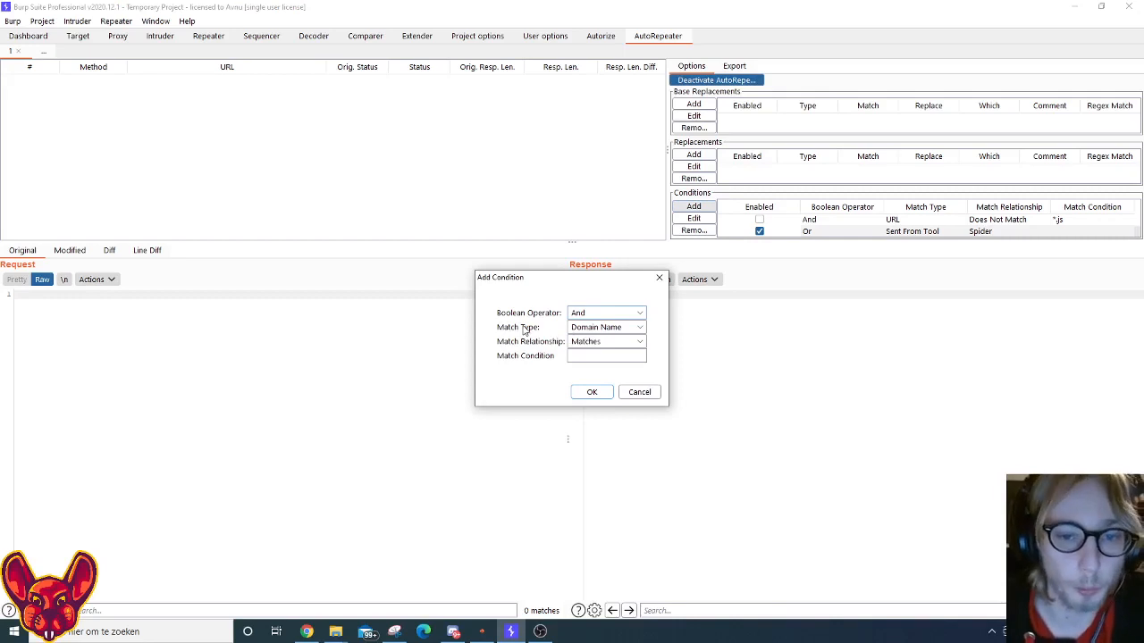
click(592, 327)
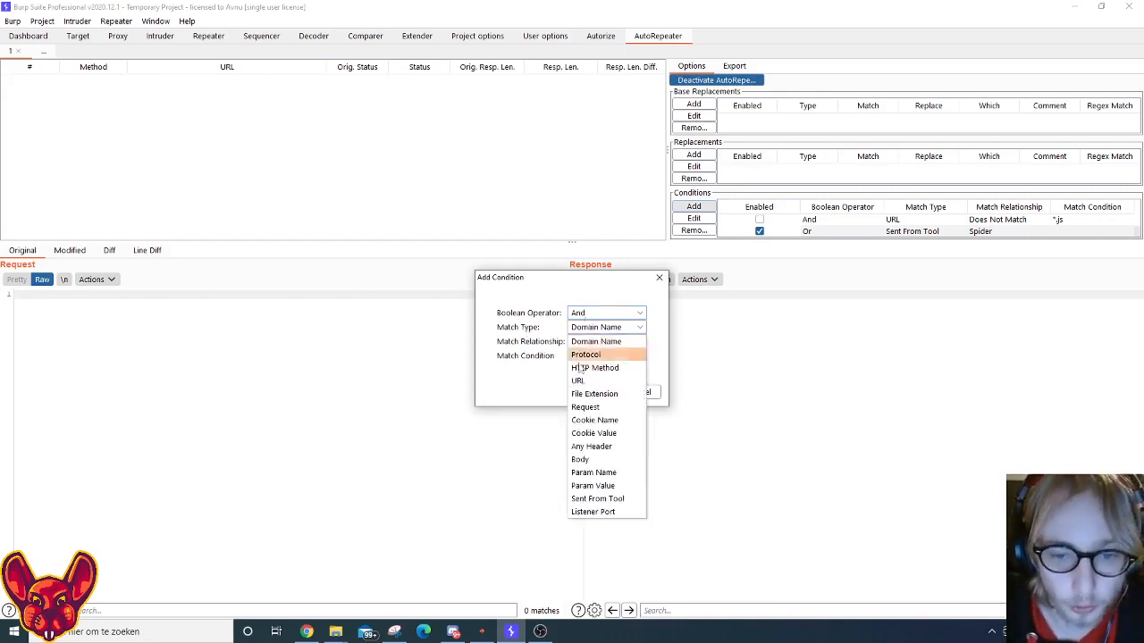
click(597, 498)
click(596, 344)
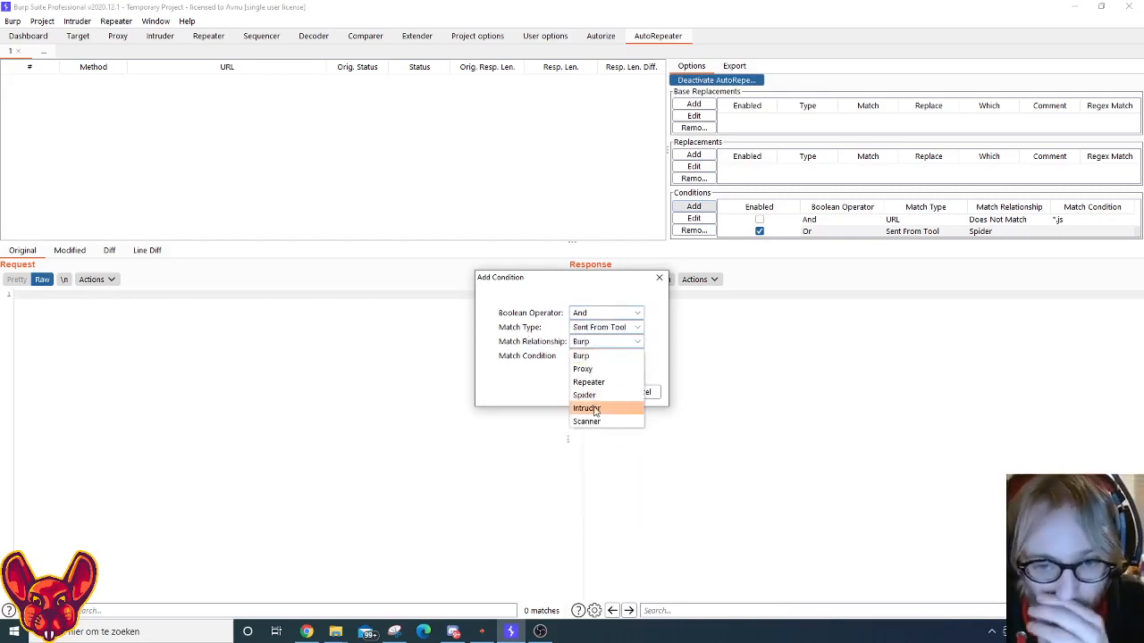
click(585, 395)
click(589, 392)
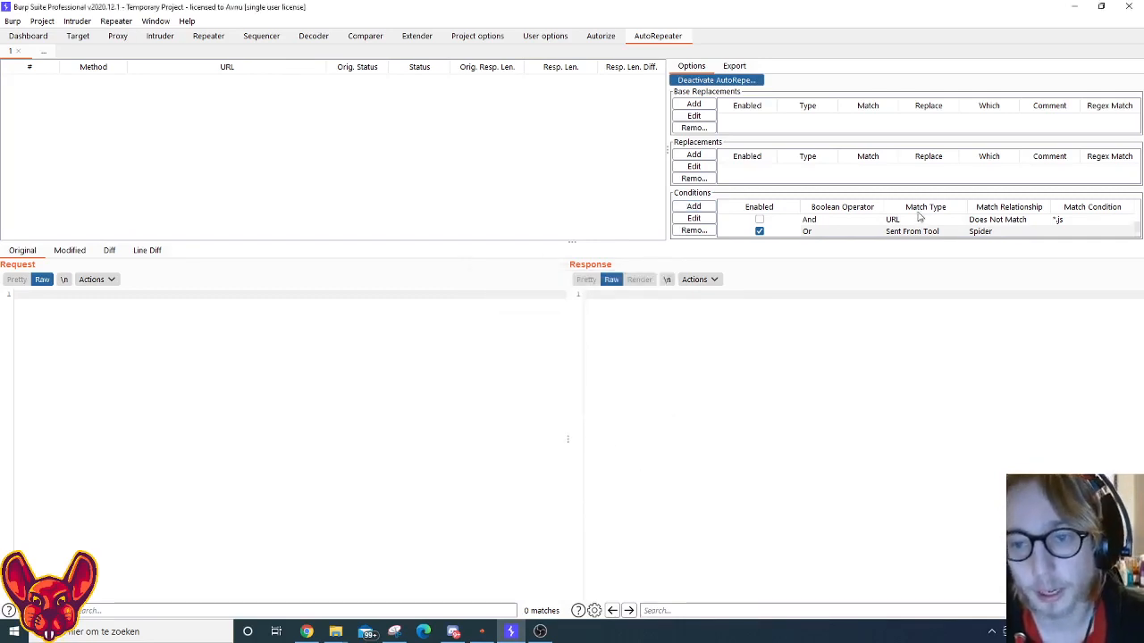
Disable the Or and And conditions for requests sent from Spider in AutoRepeater's condition list.
click(798, 223)
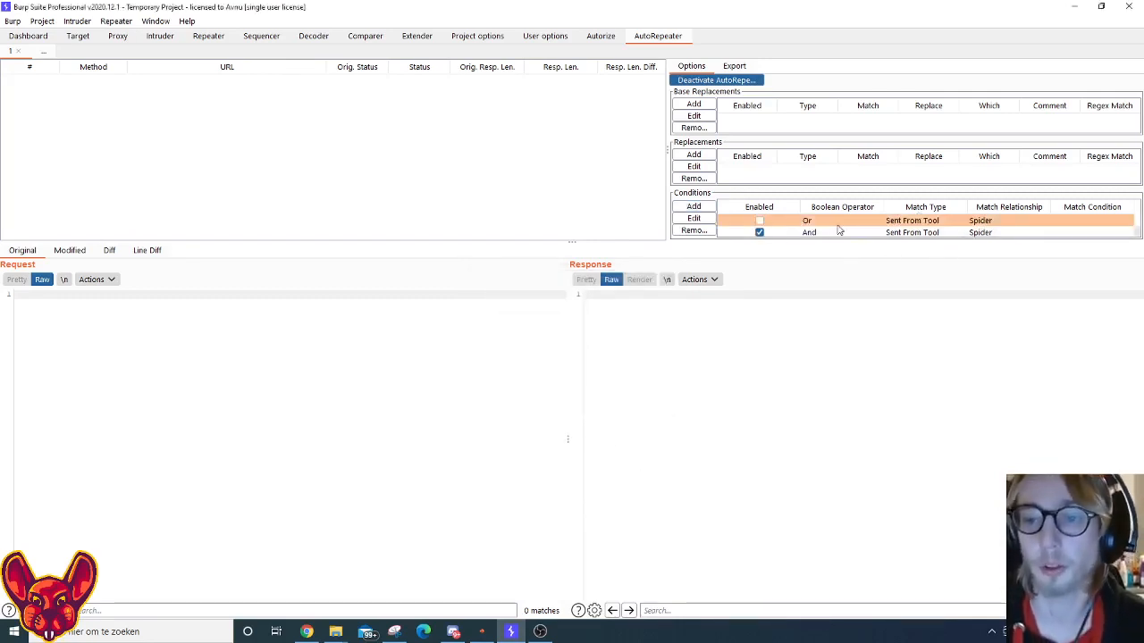
click(759, 234)
scroll(759, 237, up, 3)
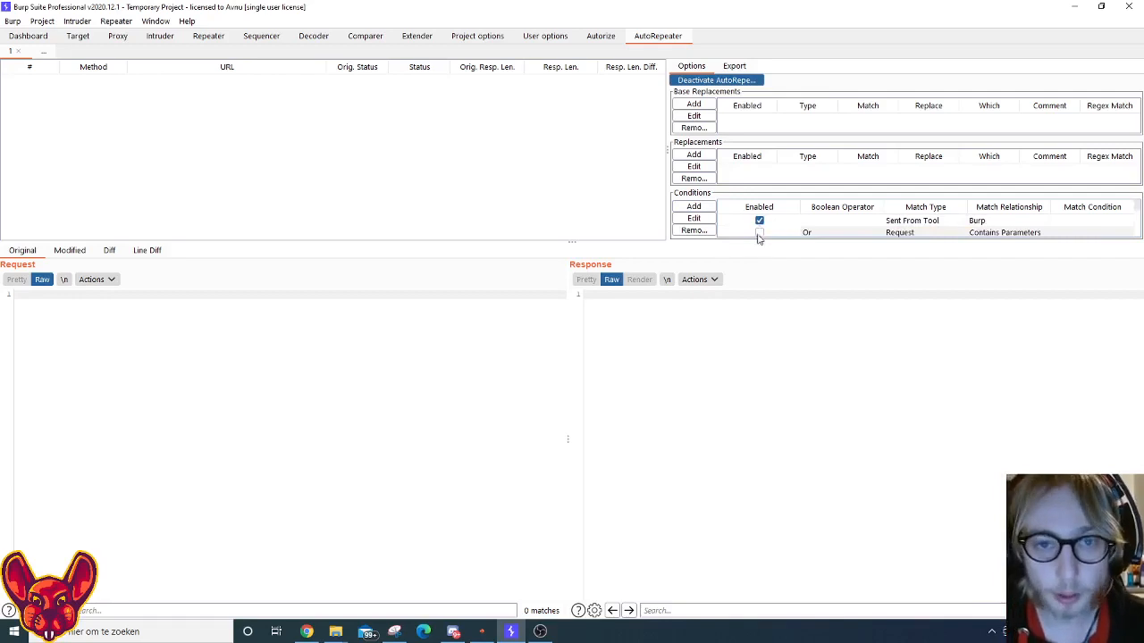
Look over the Autorize extension and the user options, and examine the PwnFox entry among the Extender's loaded extensions.
click(601, 36)
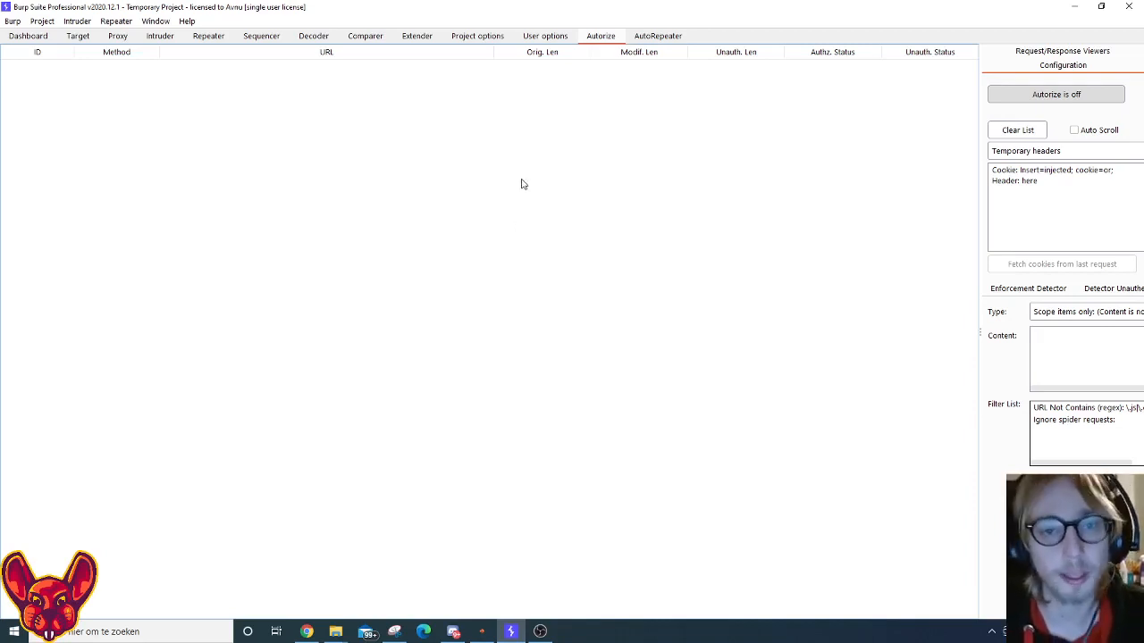
click(535, 39)
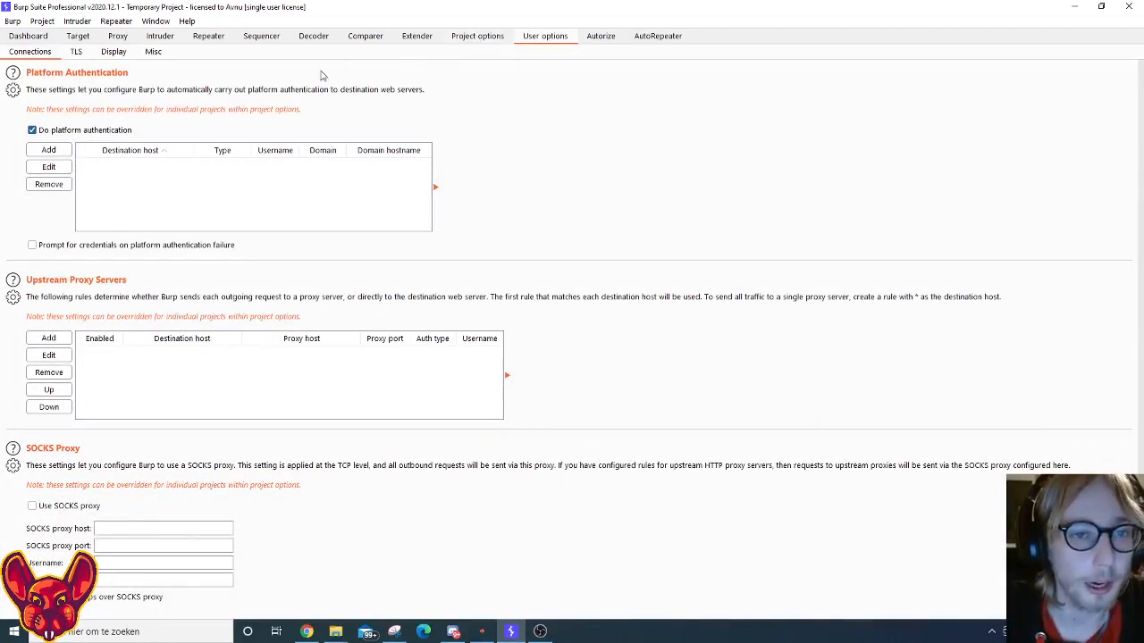
click(410, 38)
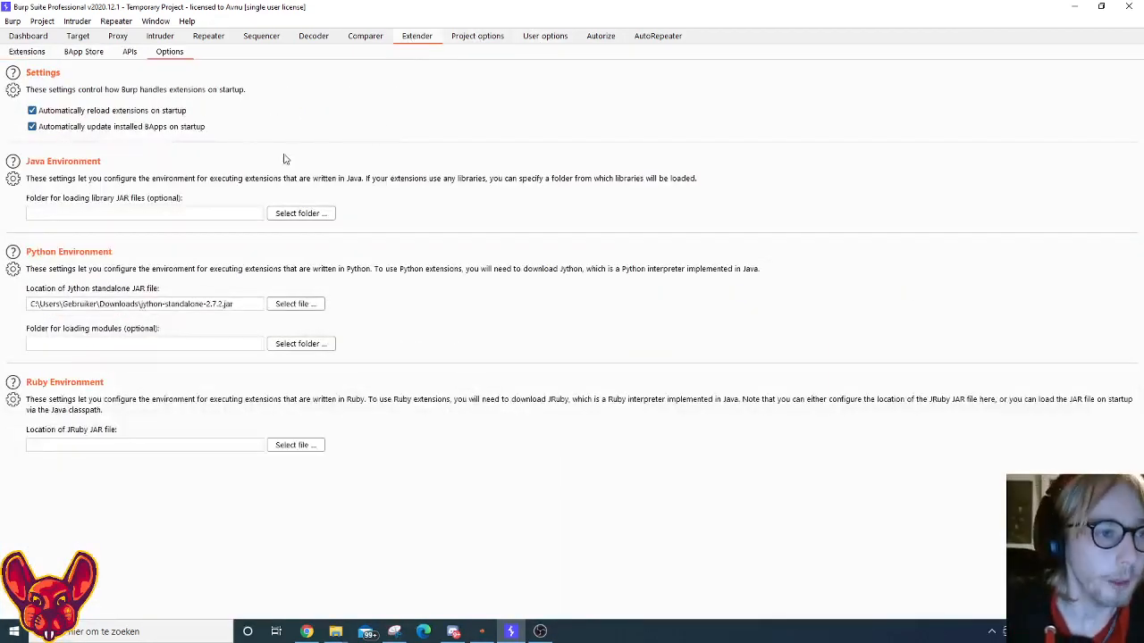
click(40, 53)
click(179, 150)
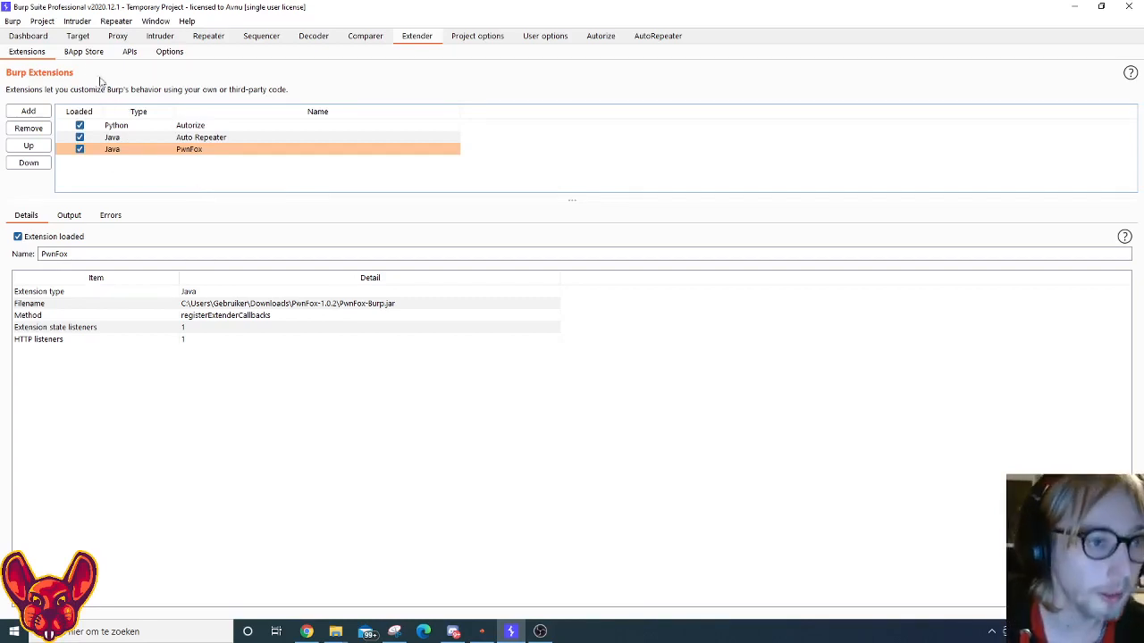
Inspect the wizard for loading a Burp extension from a file, and exit it without adding one.
click(32, 112)
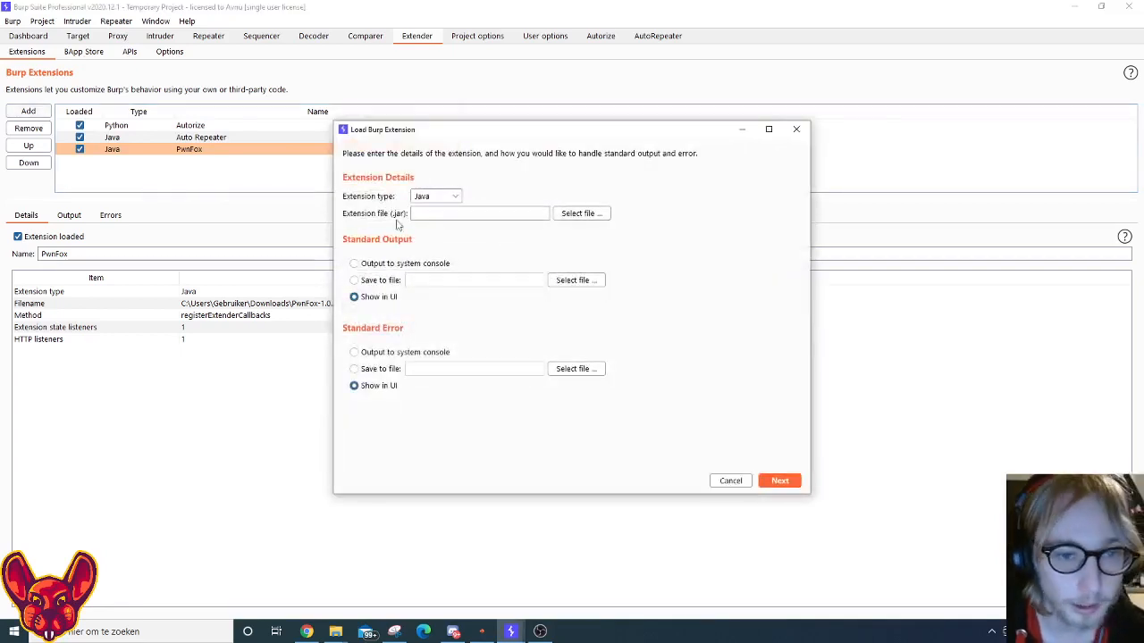
click(796, 129)
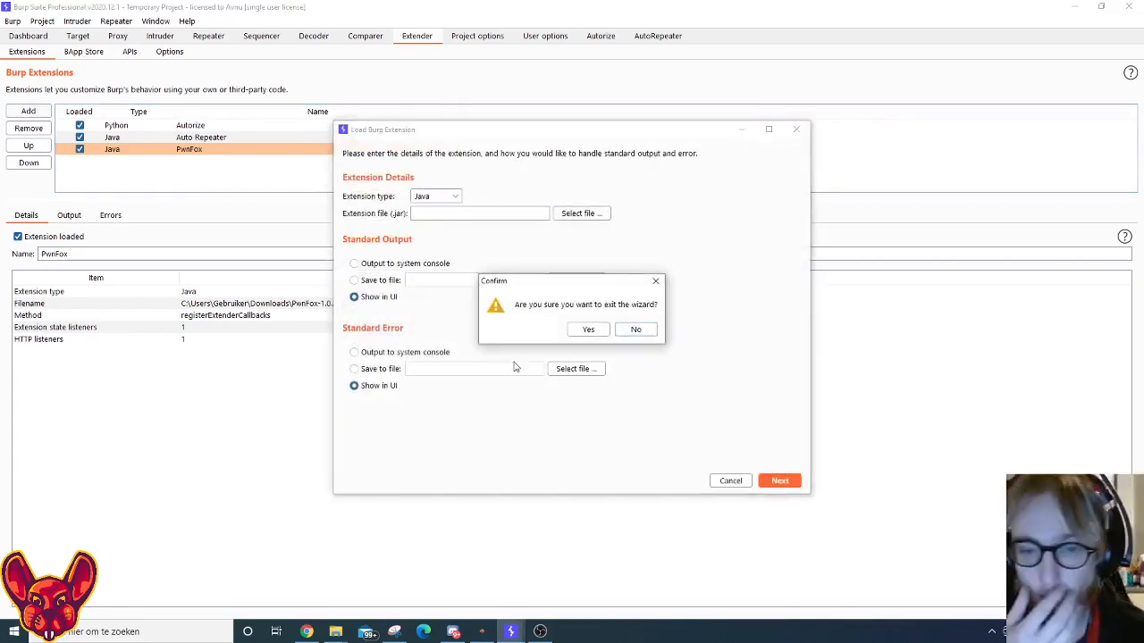
click(588, 329)
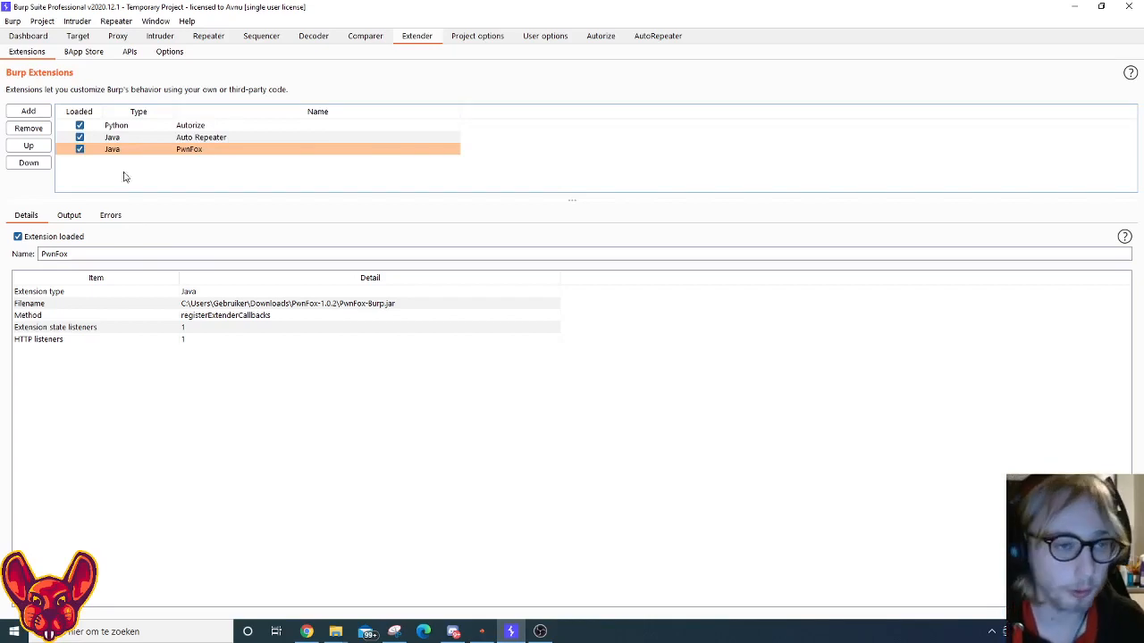
Check the columns of the proxy's HTTP history, and view the Autorize extension's details in the Extender.
click(117, 36)
click(81, 52)
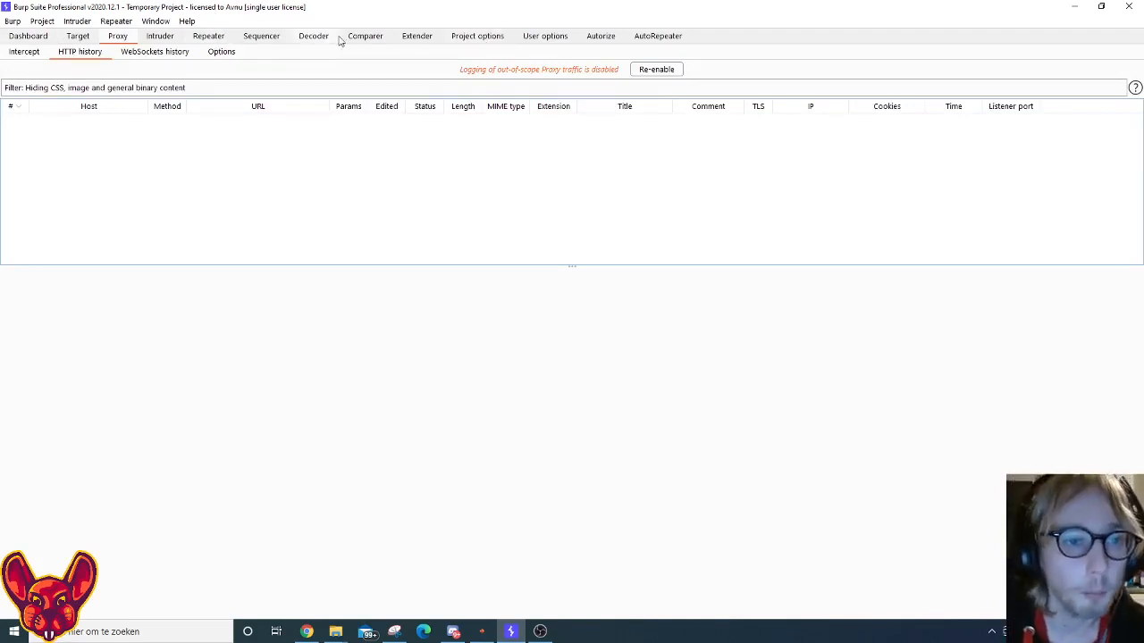
click(433, 38)
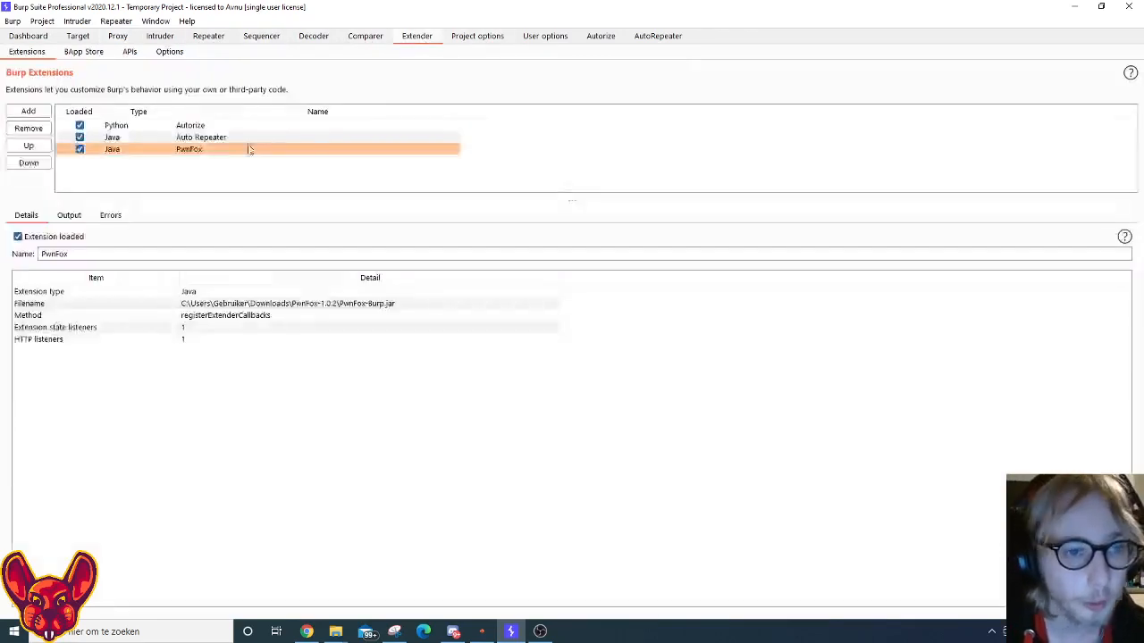
click(196, 128)
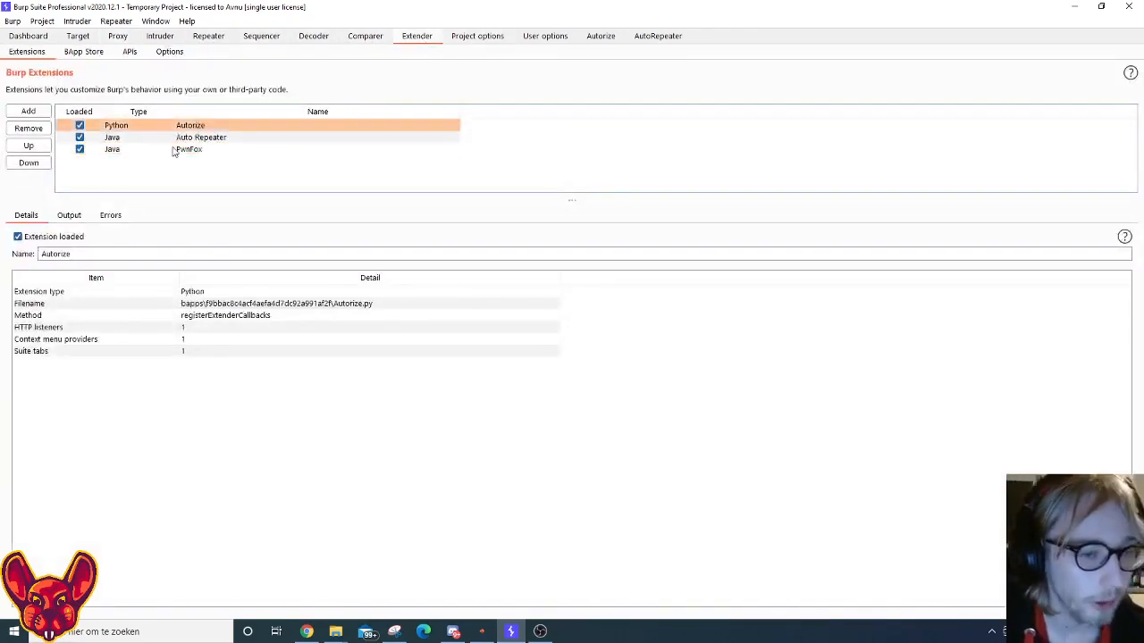
Review the BApp Store's extension list and the Extender's Java, Python and Ruby environment options.
click(79, 54)
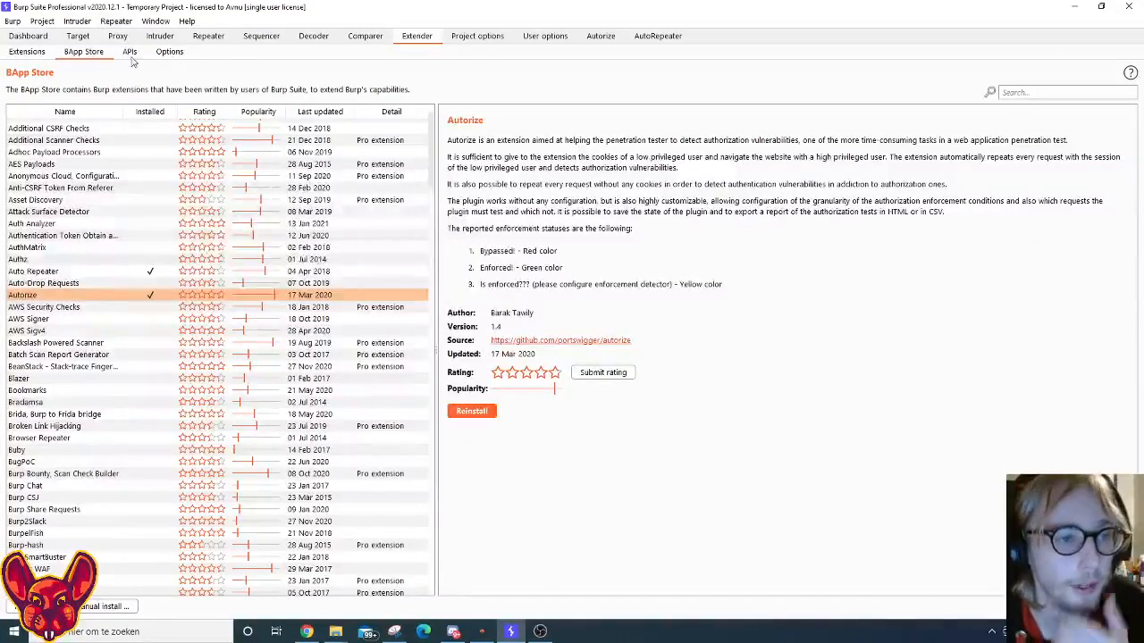
click(169, 51)
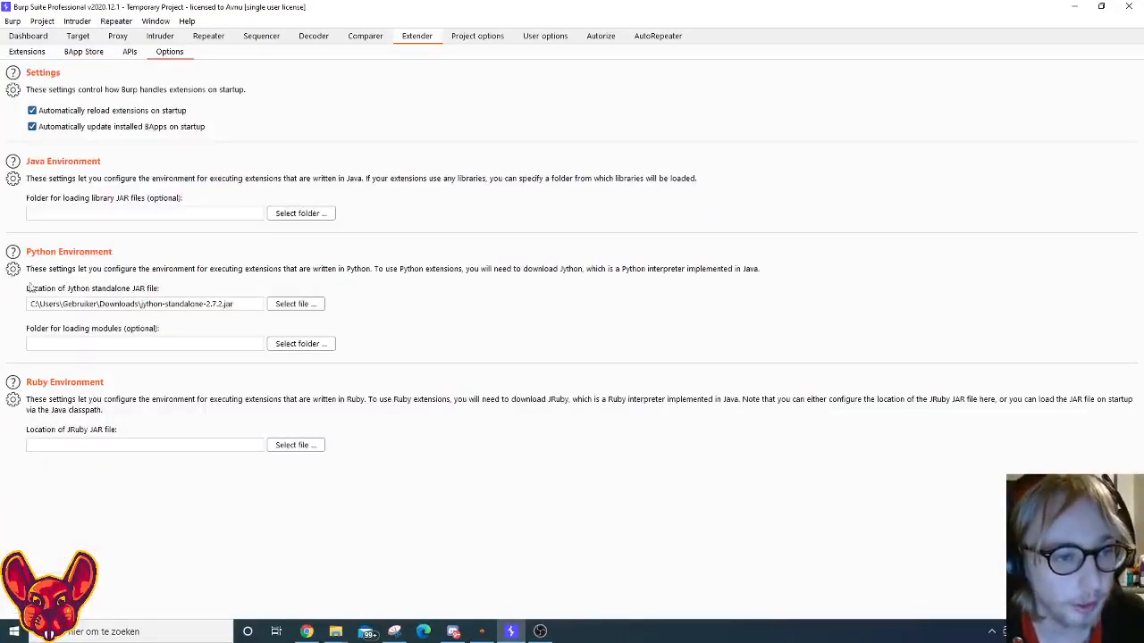